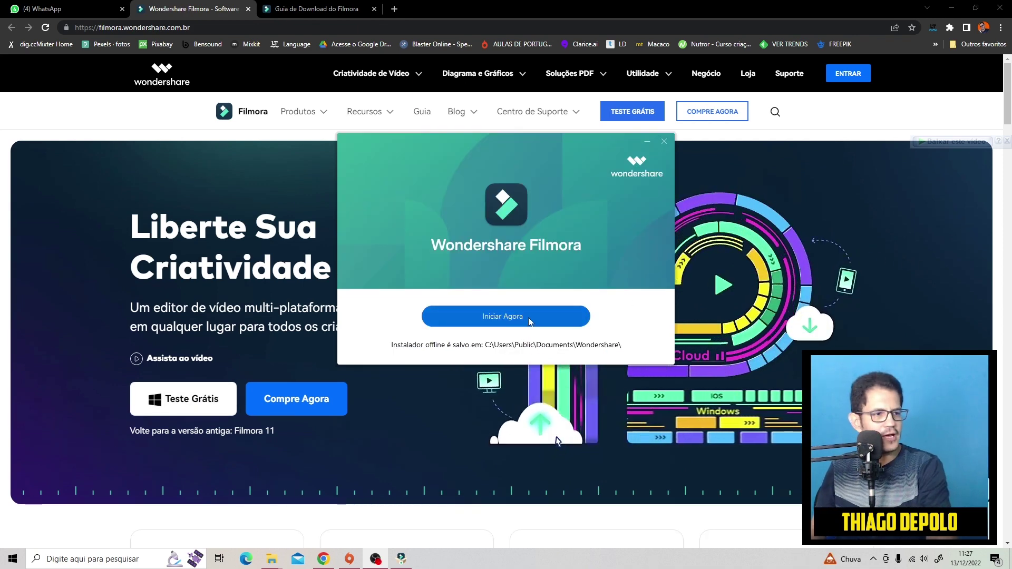
# Launch Filmora from the finished installer, continue past the graphics driver notice and open a project for editing
pyautogui.click(528, 317)
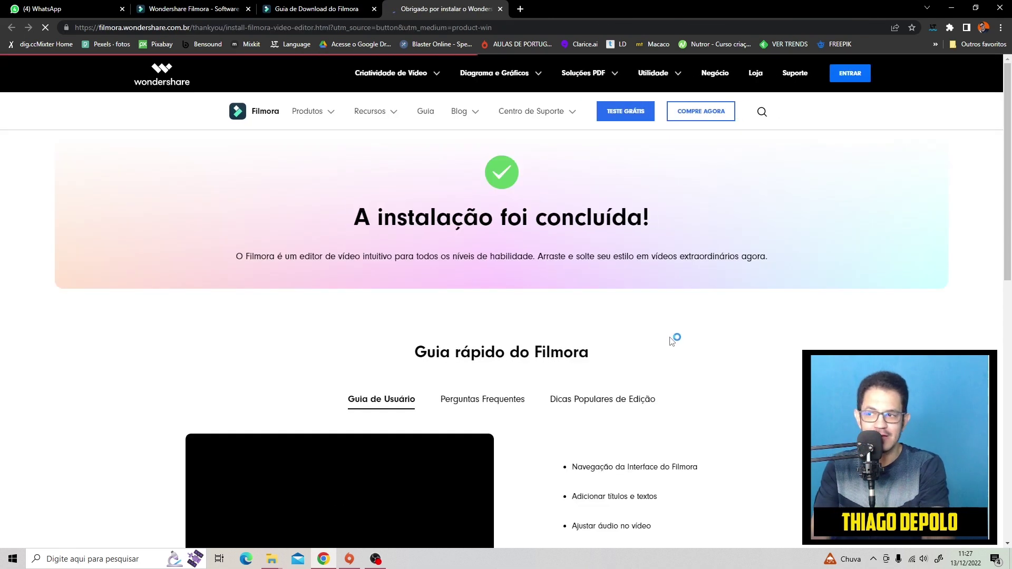
pyautogui.scroll(-3, 673, 348)
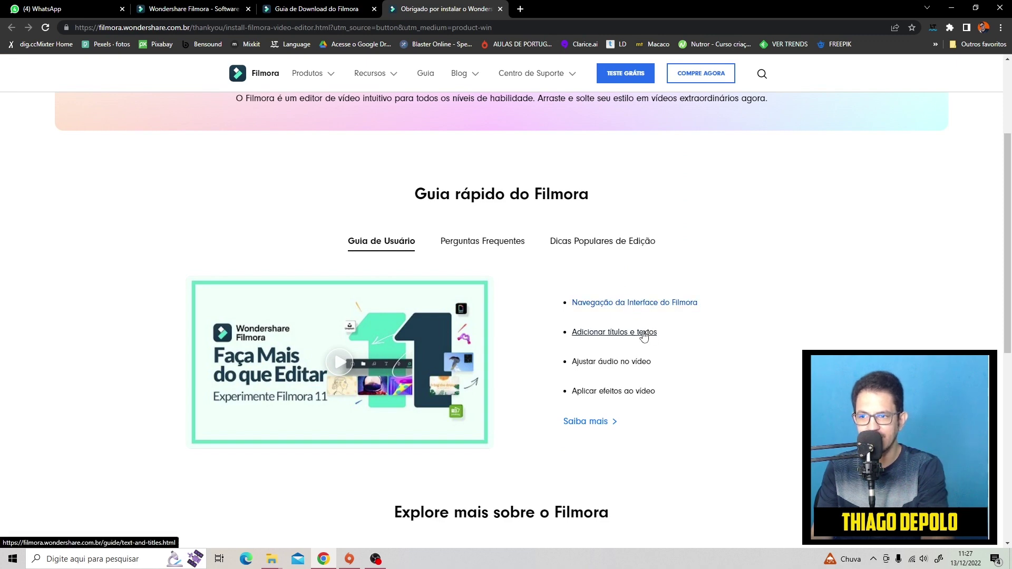
pyautogui.scroll(-2, 656, 336)
pyautogui.scroll(-6, 659, 336)
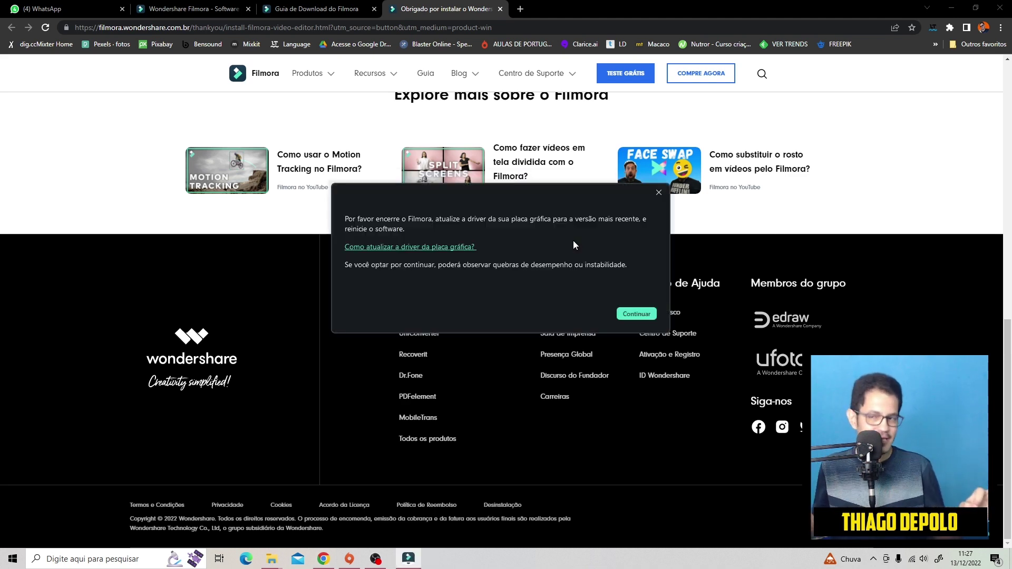
pyautogui.click(636, 314)
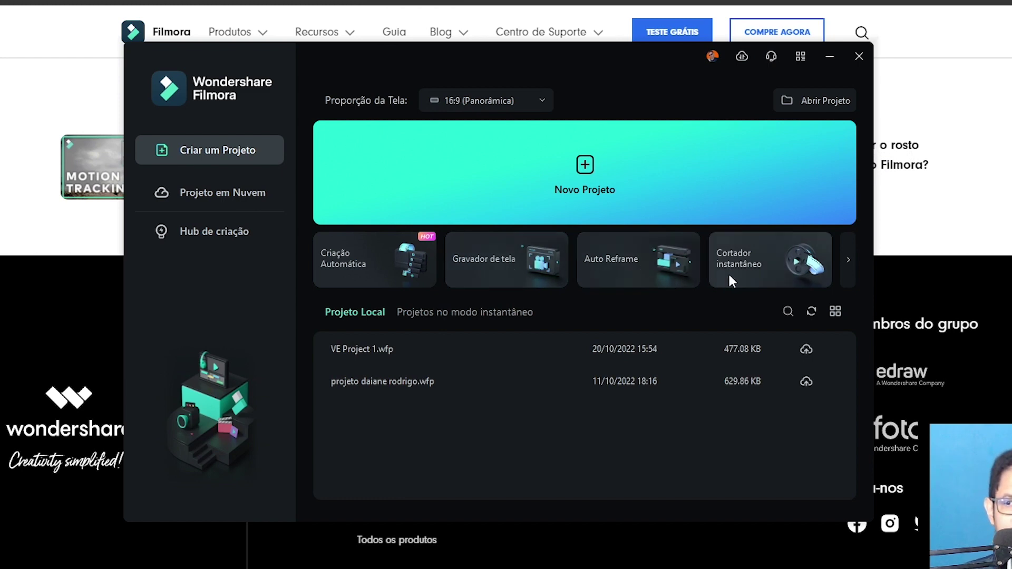
pyautogui.doubleClick(378, 352)
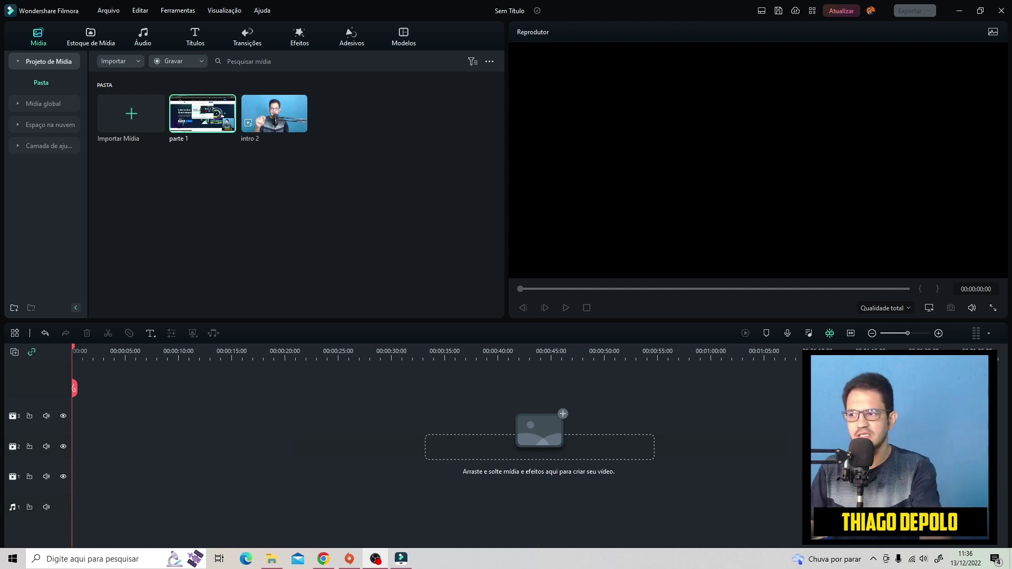
# Place the parte 1 clip at the start of video track 3 and add a quick 3D text
pyautogui.moveTo(202, 113); pyautogui.dragTo(82, 424)
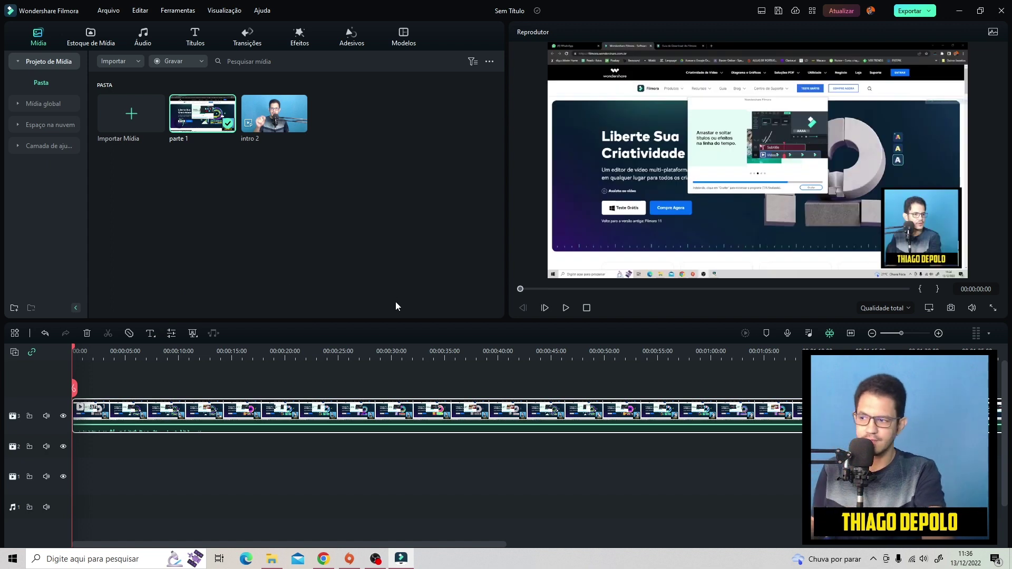
pyautogui.click(151, 334)
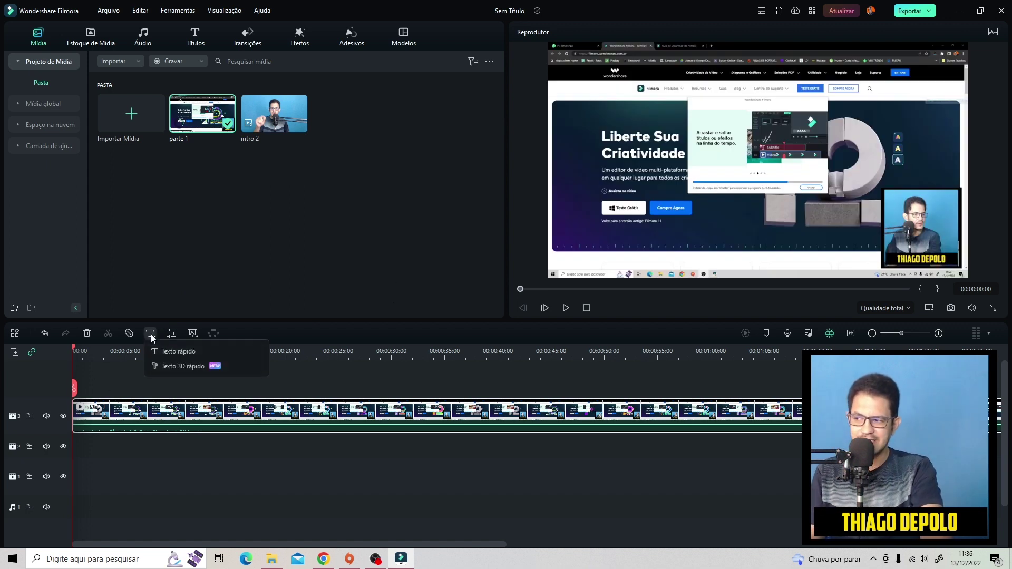
pyautogui.click(193, 367)
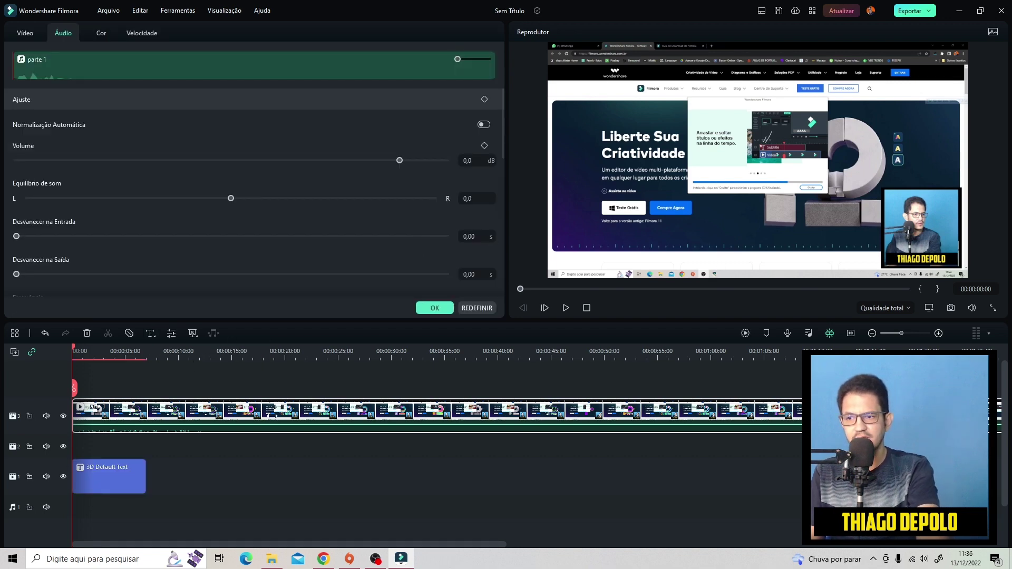
# Replace the 3D title's text with the presenter's first name and apply a gold 3D texture preset
pyautogui.doubleClick(102, 471)
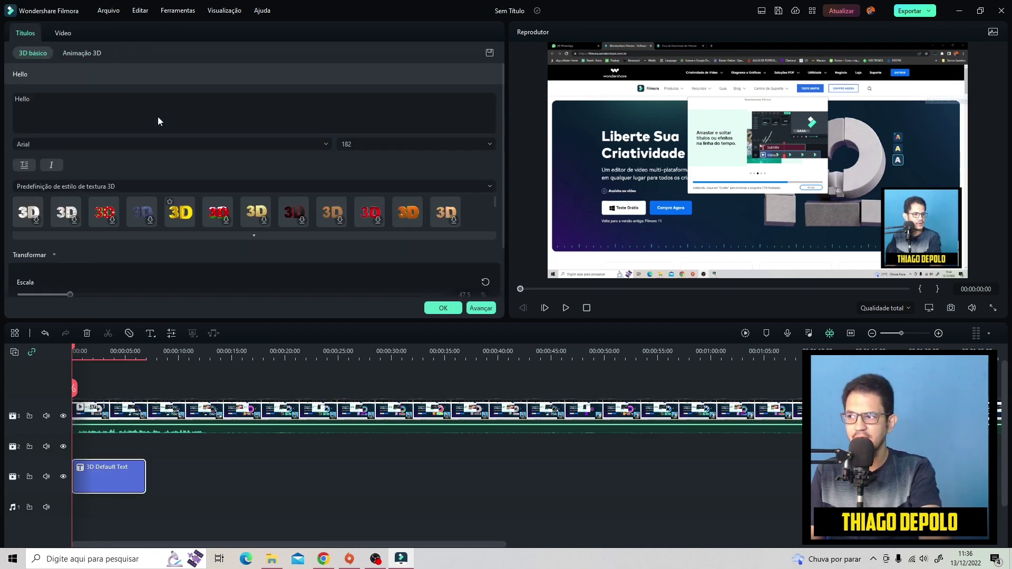
pyautogui.click(95, 476)
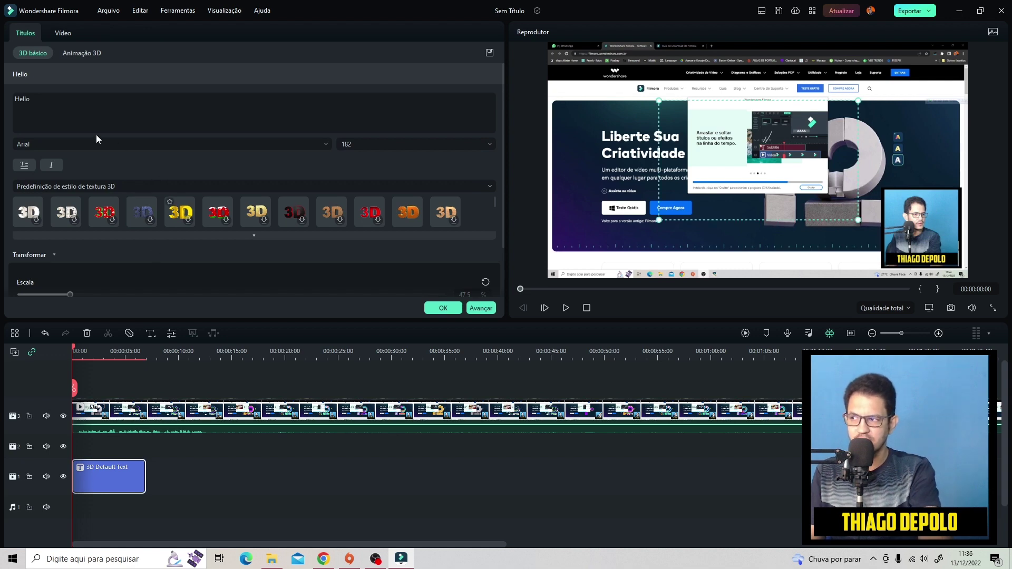
pyautogui.doubleClick(19, 112)
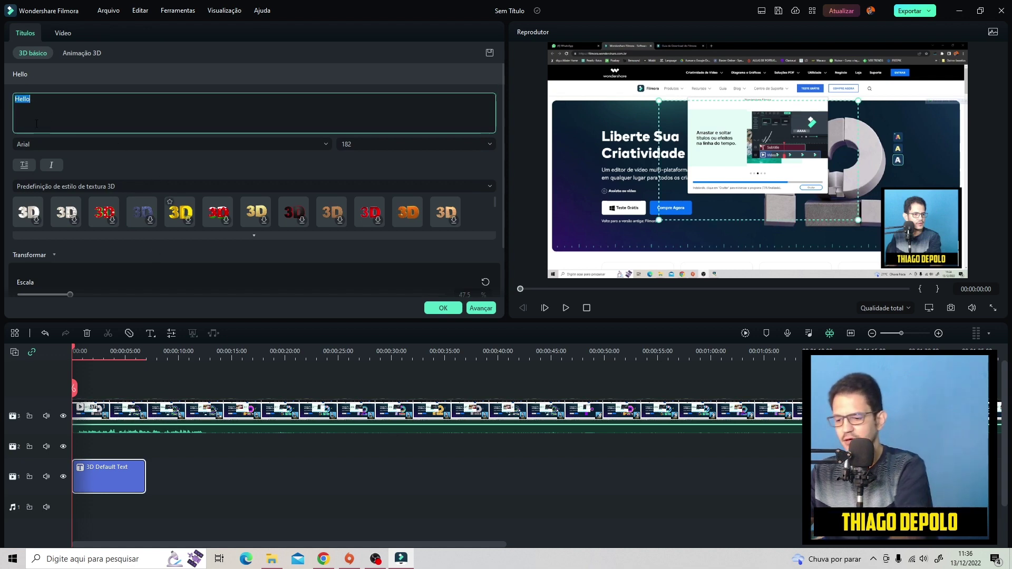
pyautogui.write('thiago')
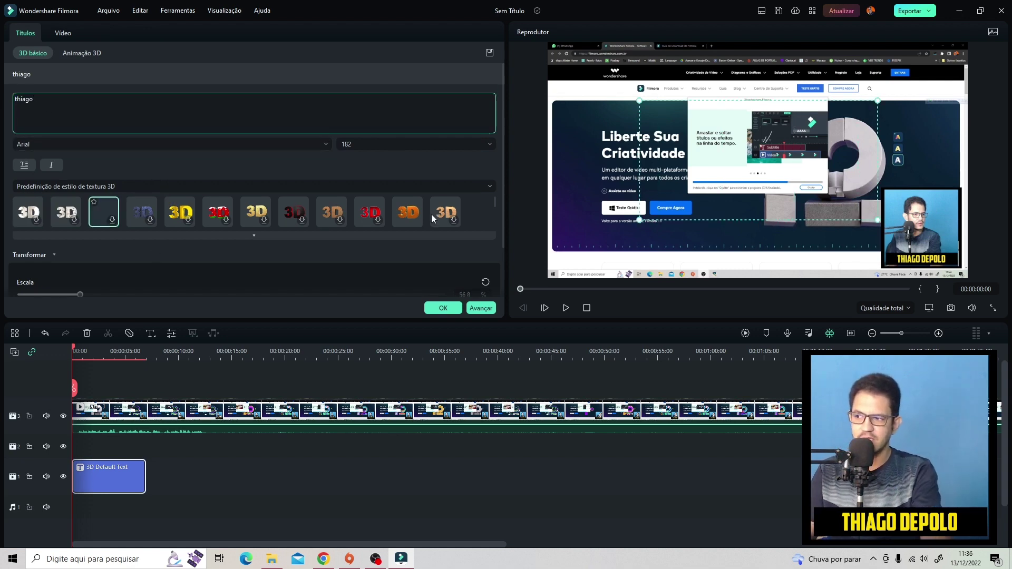
pyautogui.scroll(-2, 102, 211)
pyautogui.scroll(-2, 130, 208)
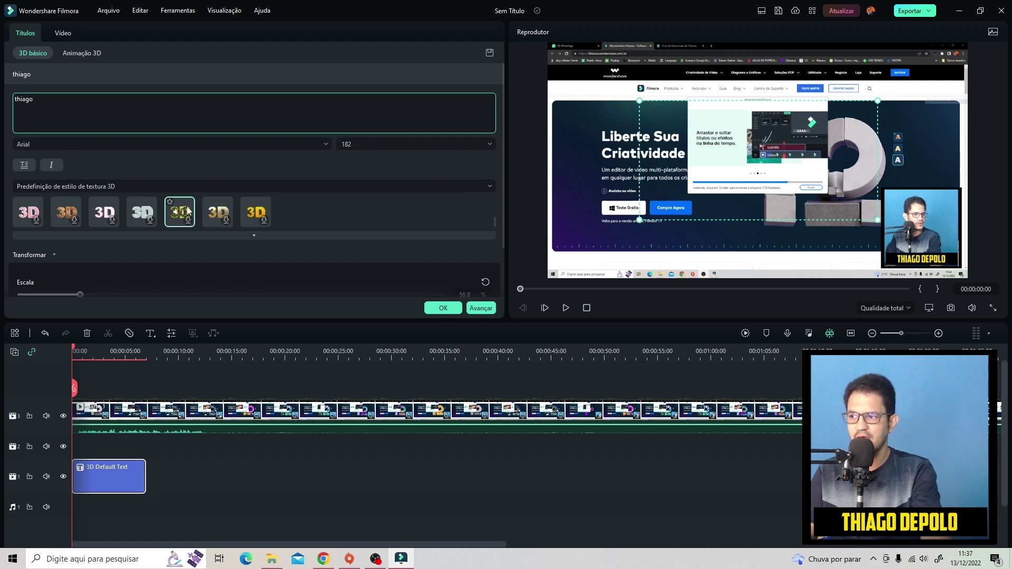
pyautogui.click(220, 215)
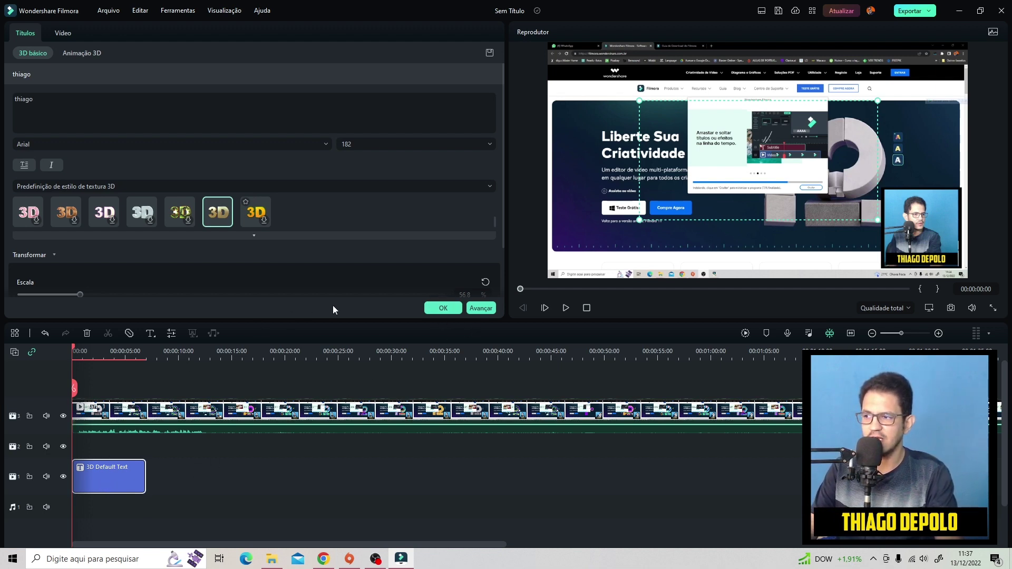
pyautogui.click(442, 308)
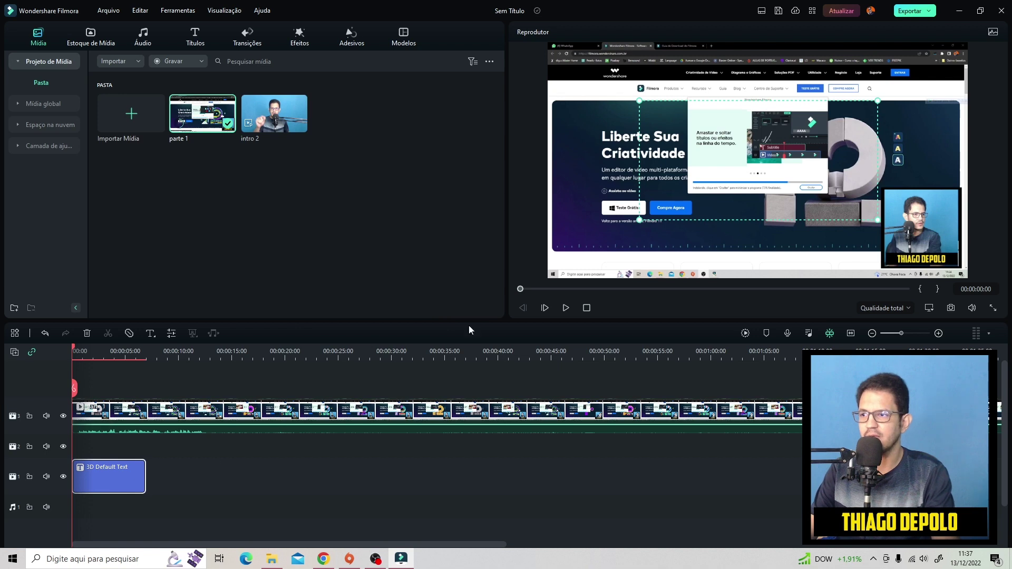
# Move the 3D title to a track above the parte 1 clip, lower it in the frame and play the result
pyautogui.moveTo(118, 471); pyautogui.dragTo(109, 377)
pyautogui.moveTo(749, 173); pyautogui.dragTo(718, 224)
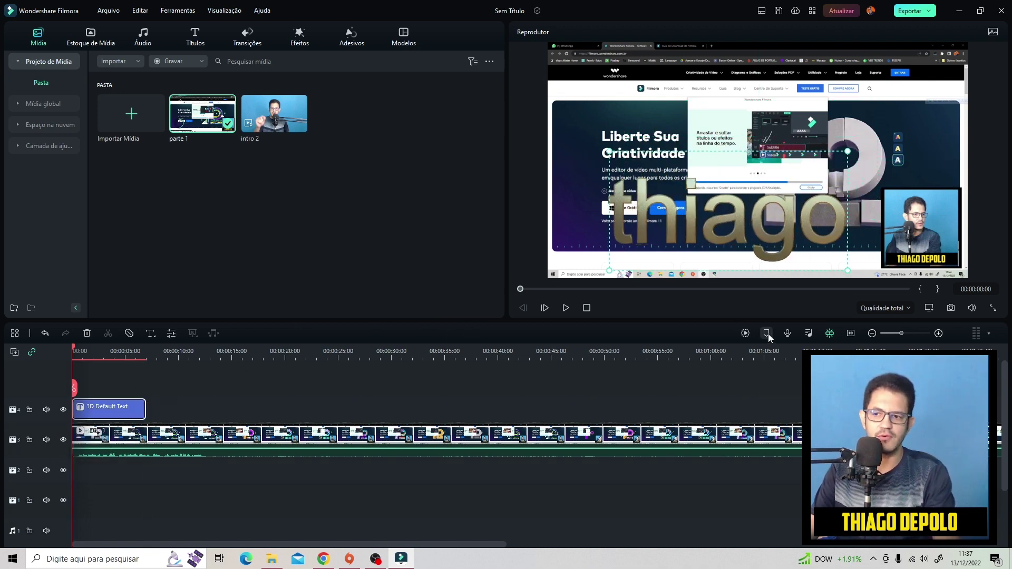
pyautogui.click(566, 308)
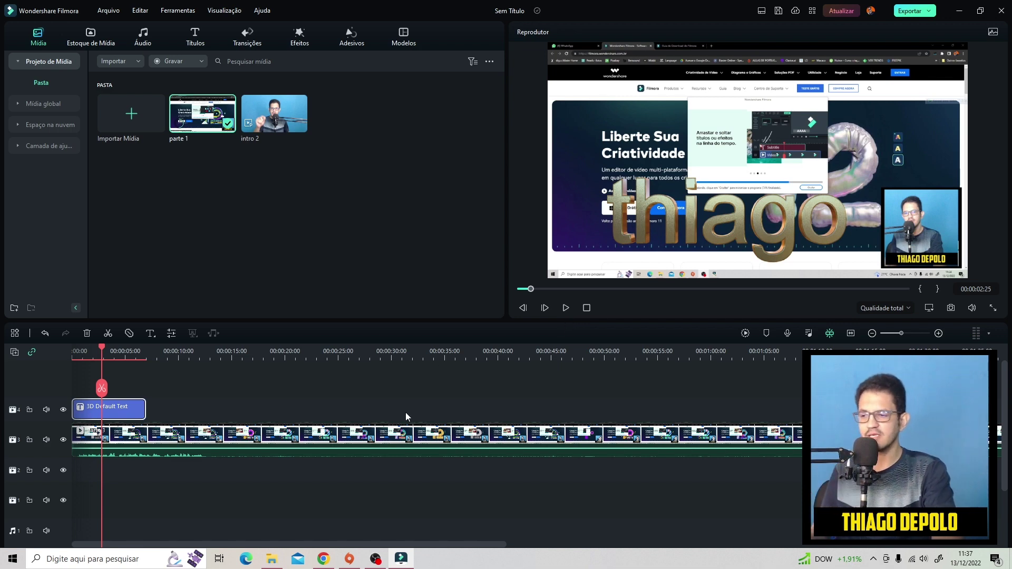
# Import No.9_Esther's Waltz from the CLASSIC music folder on Google Drive and place it at the start of audio track 1
pyautogui.doubleClick(269, 176)
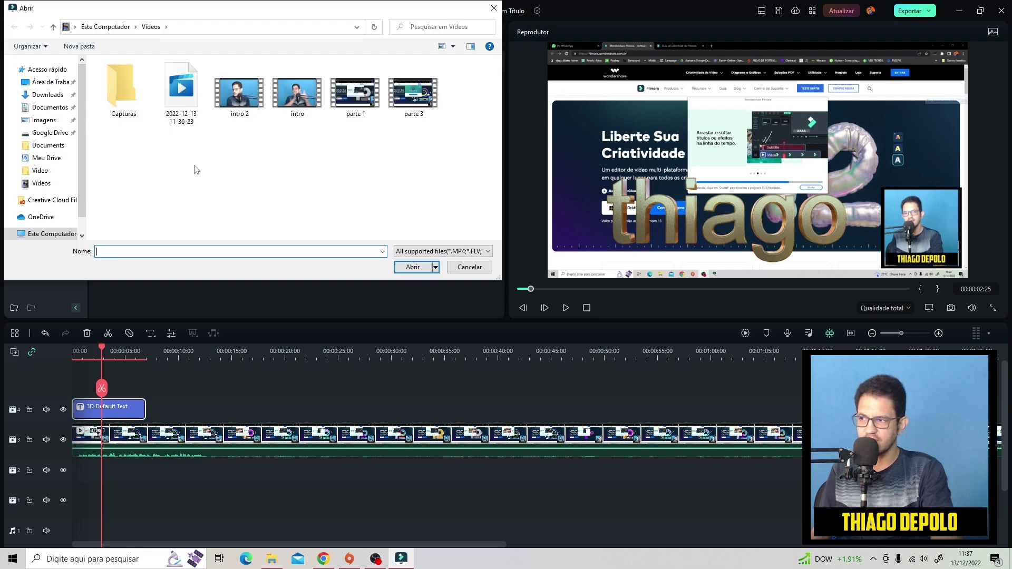
pyautogui.click(42, 189)
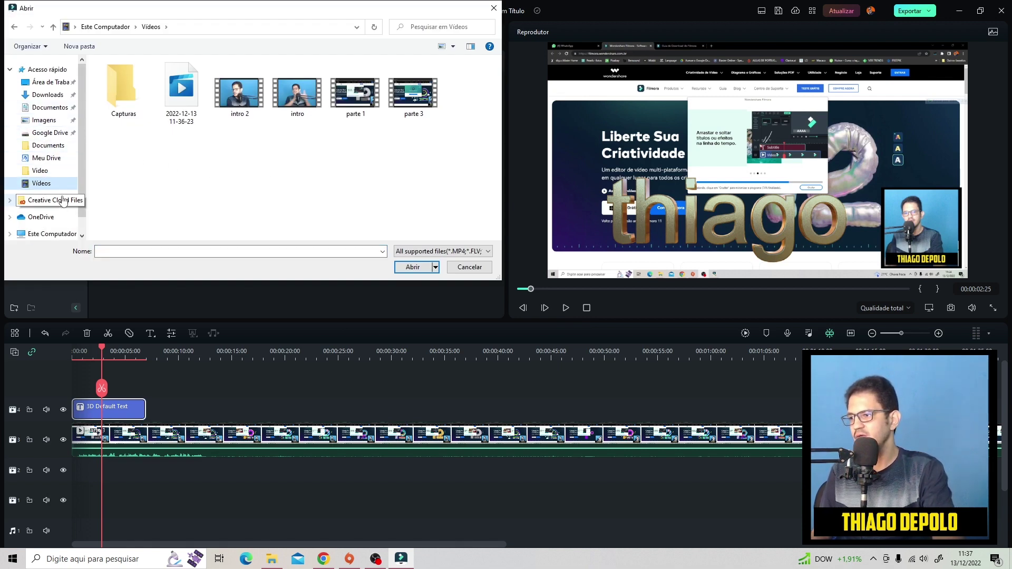
pyautogui.click(48, 134)
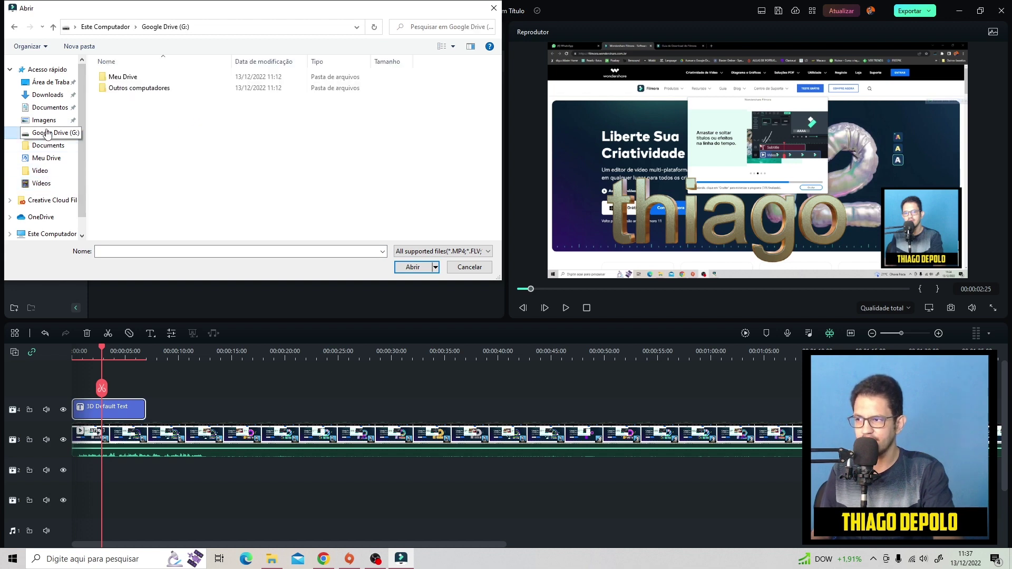
pyautogui.doubleClick(123, 77)
pyautogui.doubleClick(133, 87)
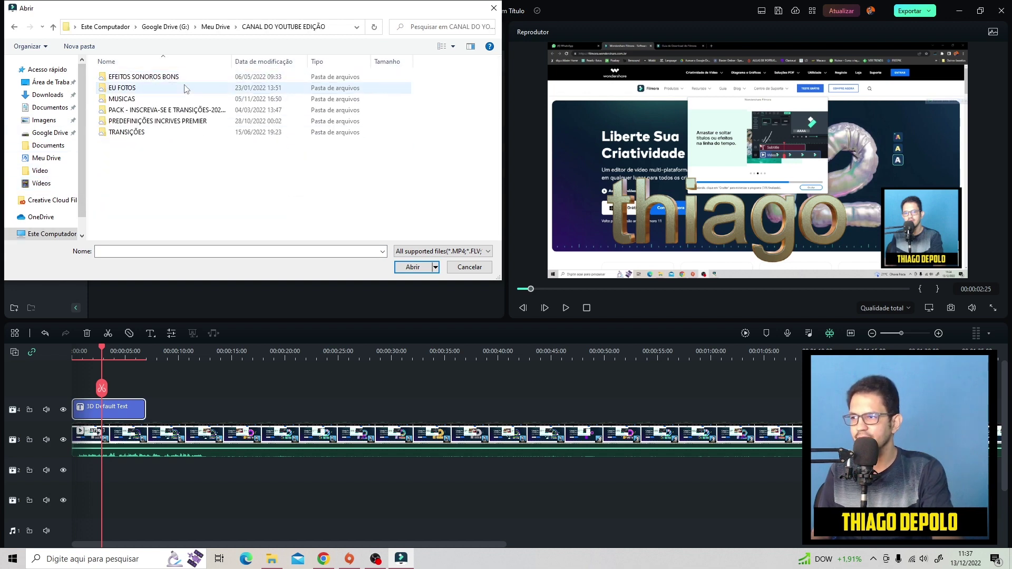
pyautogui.doubleClick(151, 99)
pyautogui.doubleClick(129, 77)
pyautogui.doubleClick(124, 99)
pyautogui.moveTo(137, 110); pyautogui.dragTo(75, 499)
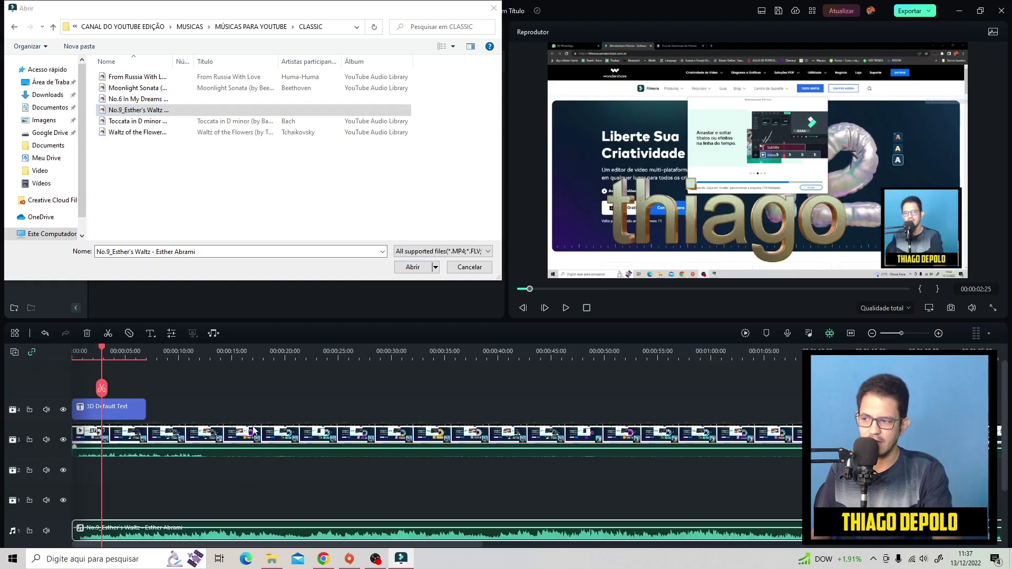
# Lengthen the waltz on audio track 1 well past the end of the video with Audio Stretch and close the file dialog
pyautogui.scroll(-2, 354, 456)
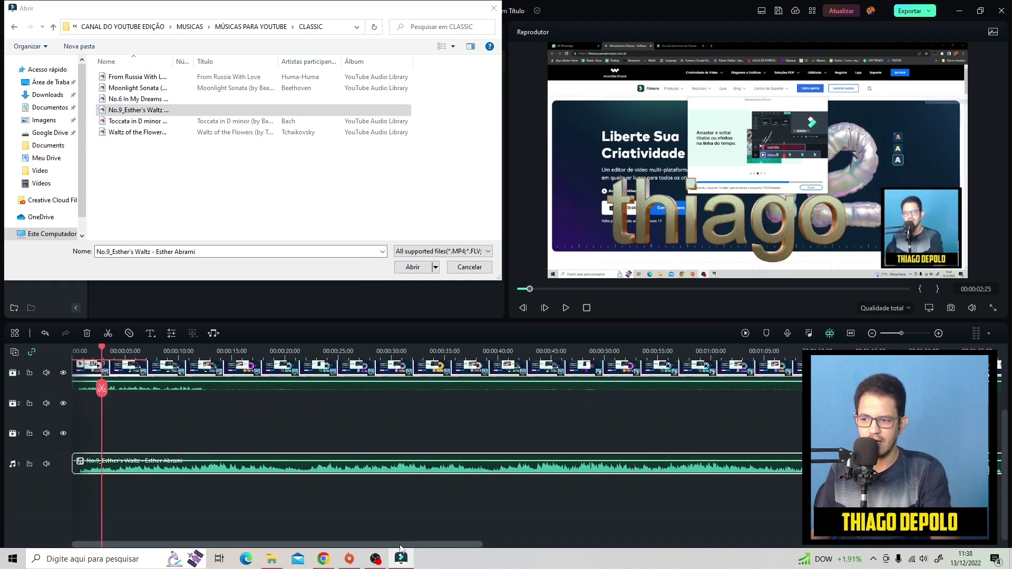
pyautogui.moveTo(395, 544); pyautogui.dragTo(778, 562)
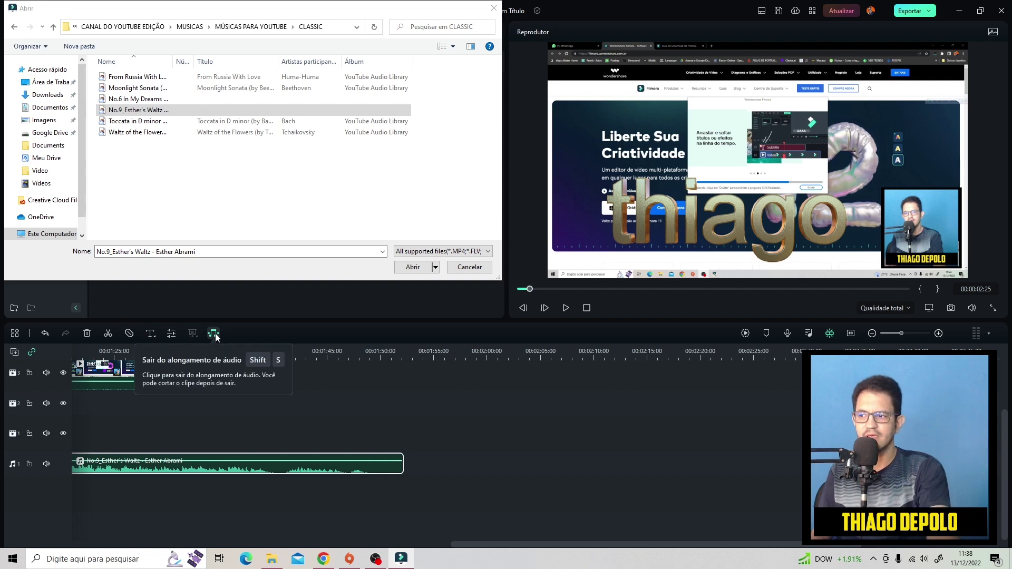
pyautogui.moveTo(403, 466); pyautogui.dragTo(802, 468)
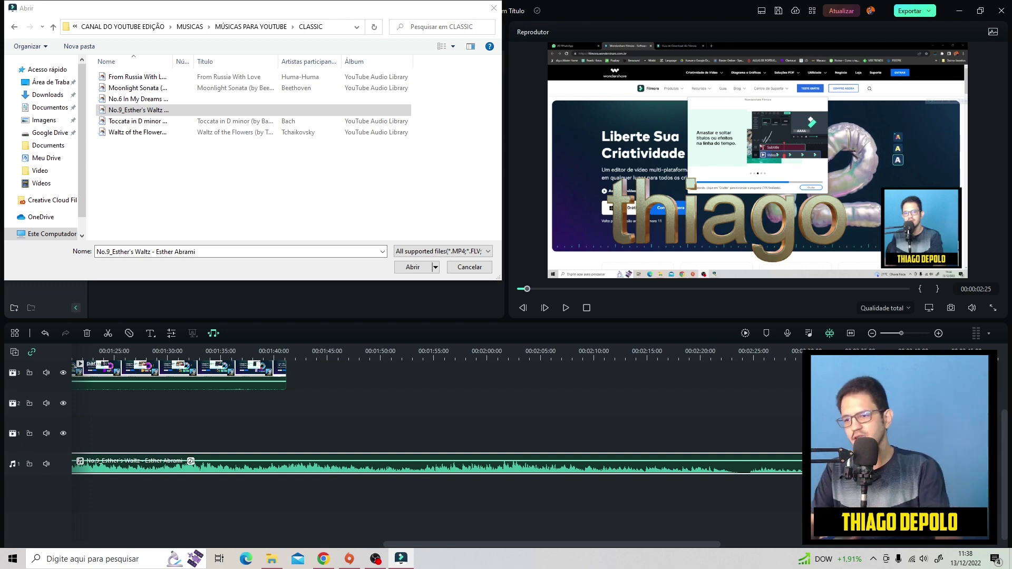
pyautogui.click(470, 268)
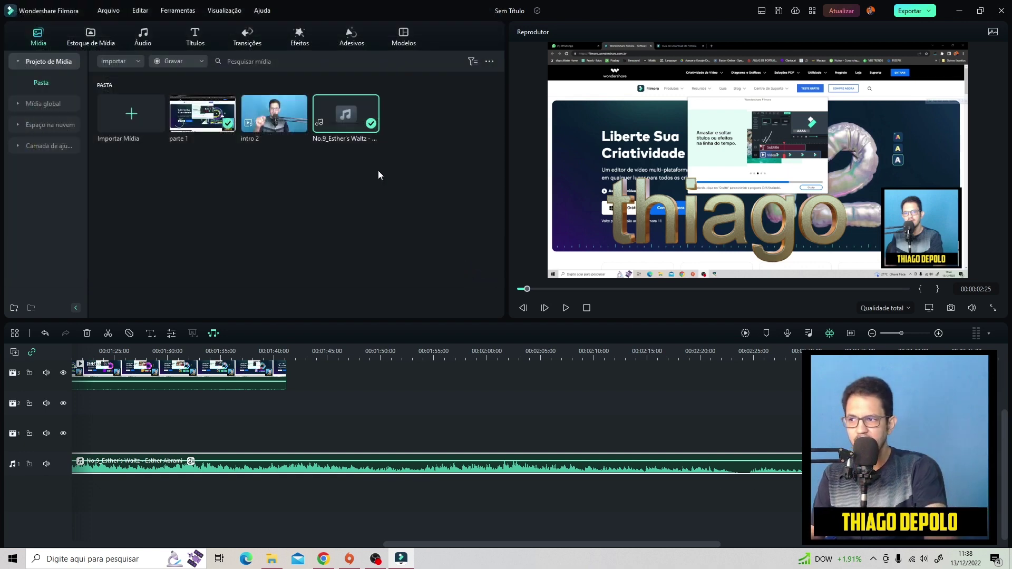
# Open Smart Cutout (Corte Inteligente) for the parte 1 clip at 00:01:25:18 and examine its brush and timeline controls
pyautogui.click(174, 335)
pyautogui.moveTo(156, 335)
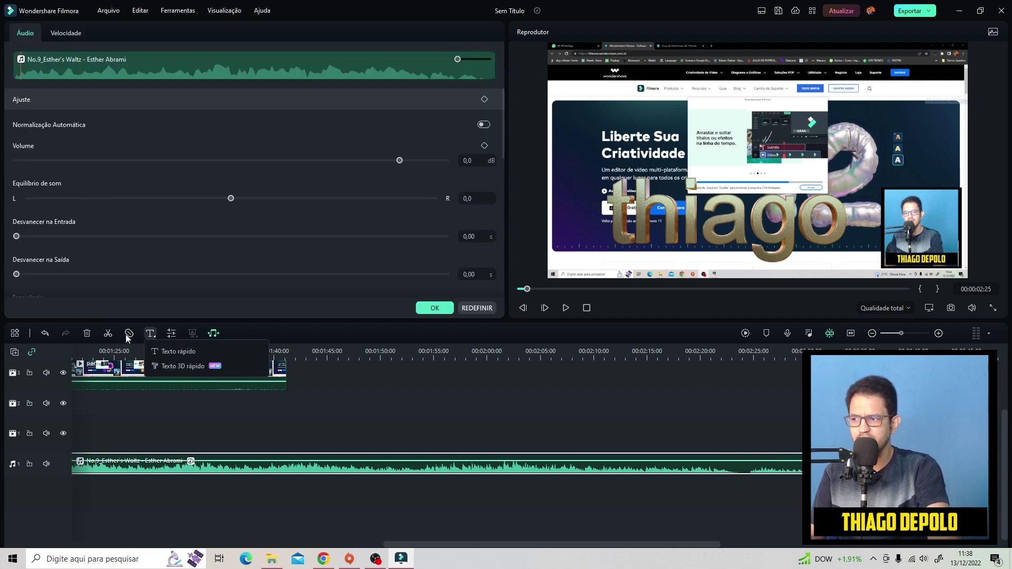
pyautogui.click(121, 361)
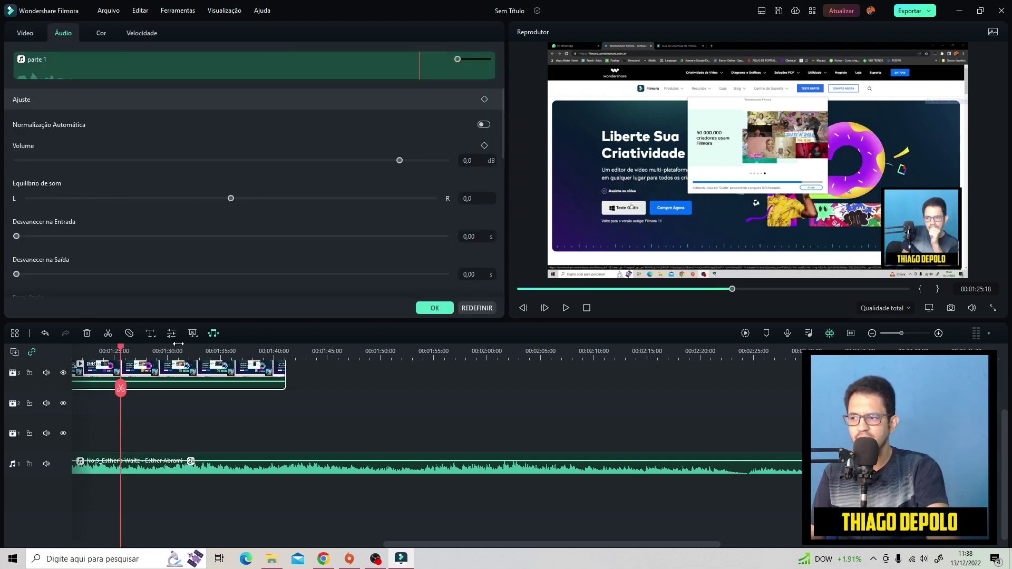
pyautogui.moveTo(193, 334)
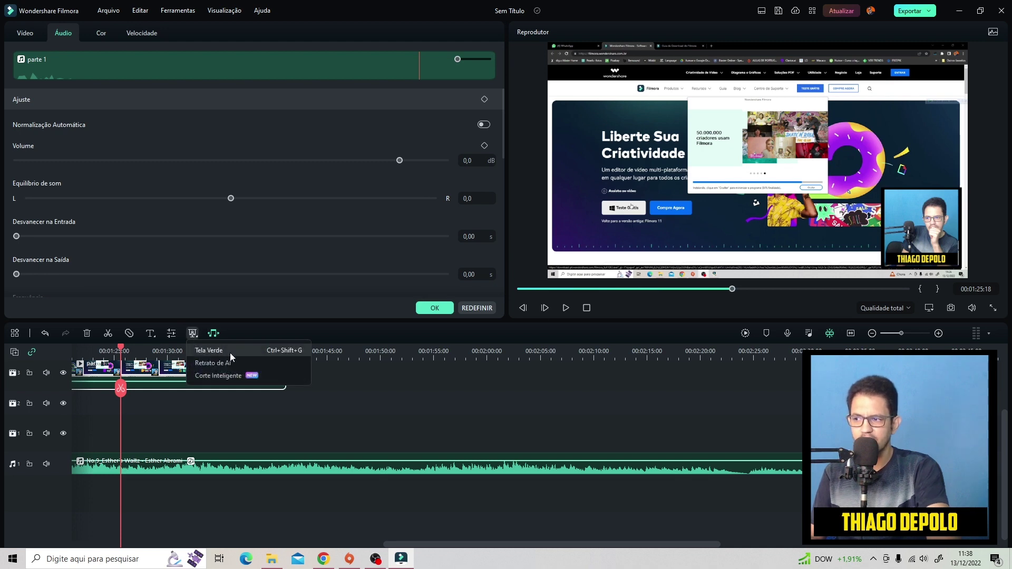
pyautogui.click(220, 378)
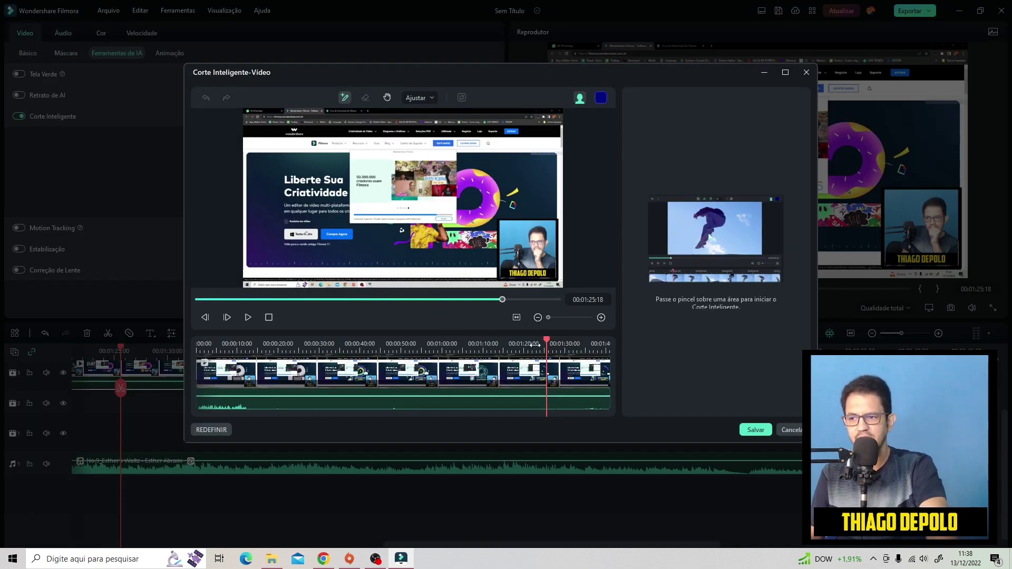
pyautogui.moveTo(545, 344); pyautogui.dragTo(648, 356)
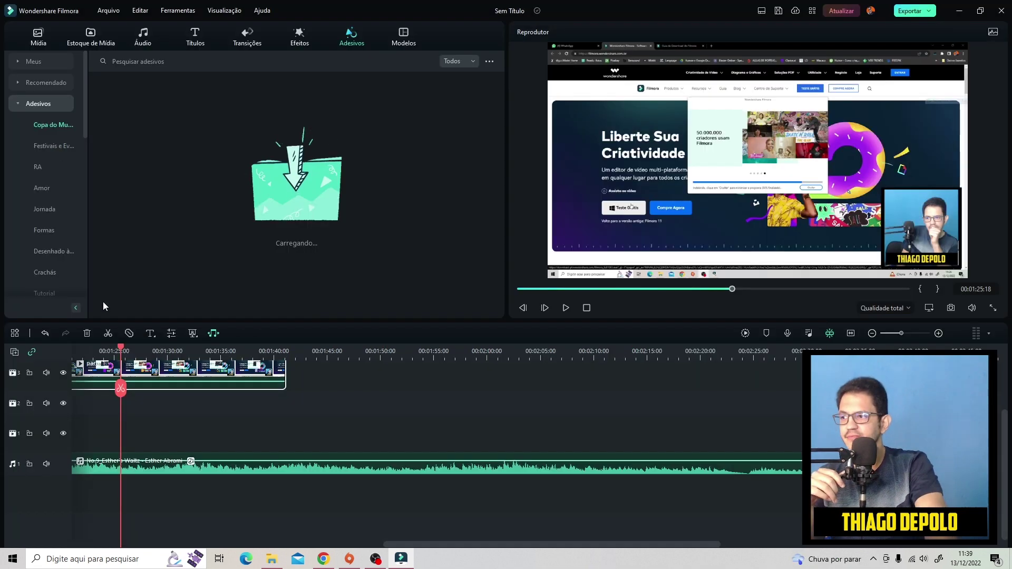
# Browse the trending tracks among the recommended music and sound effects in the audio library
pyautogui.click(143, 37)
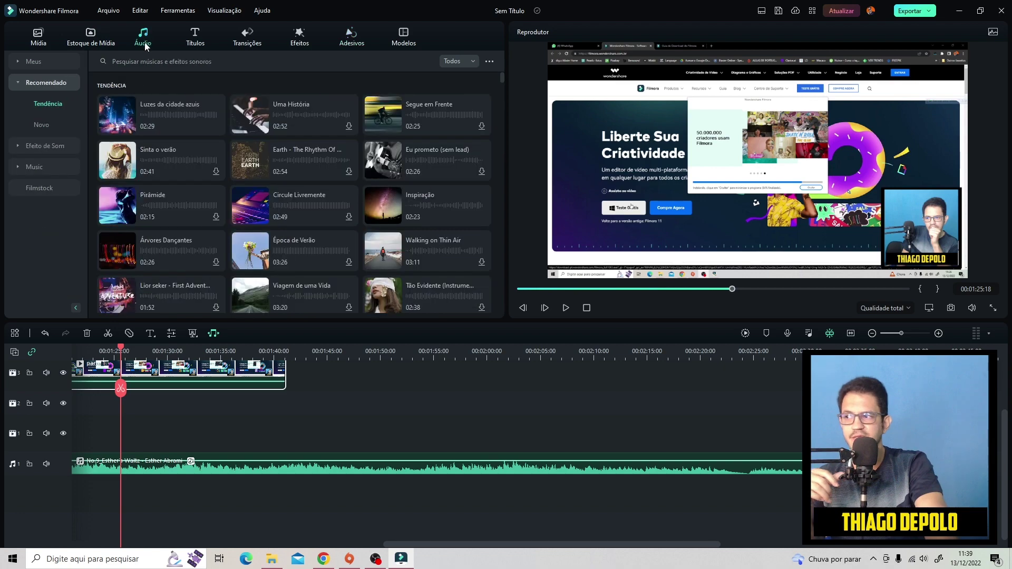
pyautogui.scroll(-10, 282, 196)
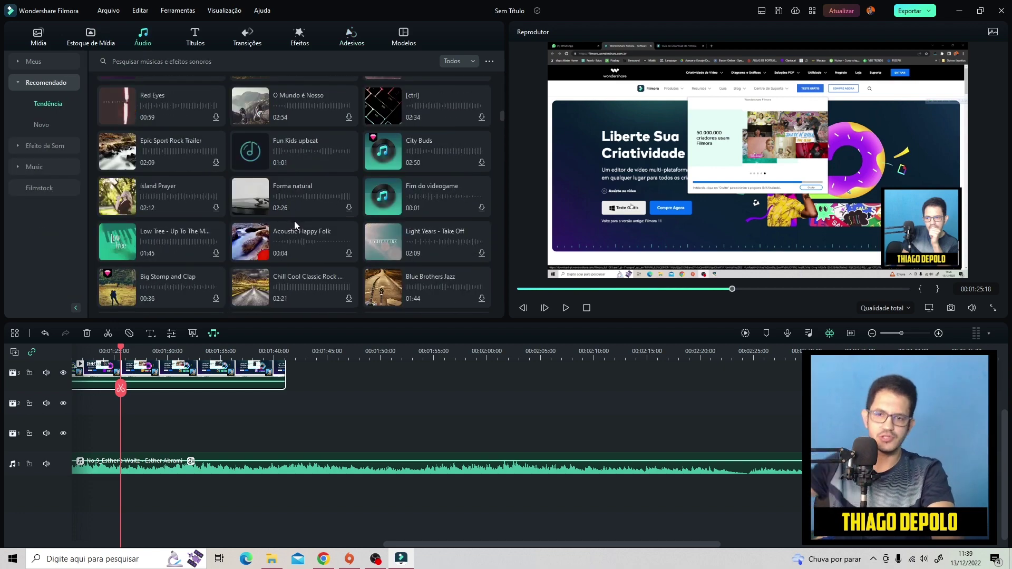
pyautogui.scroll(-8, 294, 220)
pyautogui.scroll(-10, 300, 227)
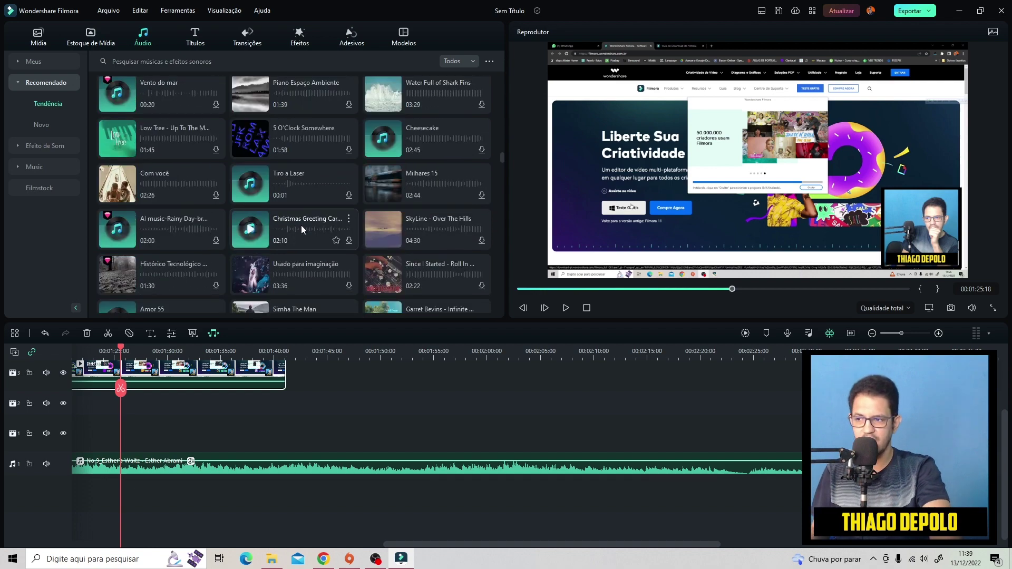
pyautogui.scroll(-5, 304, 230)
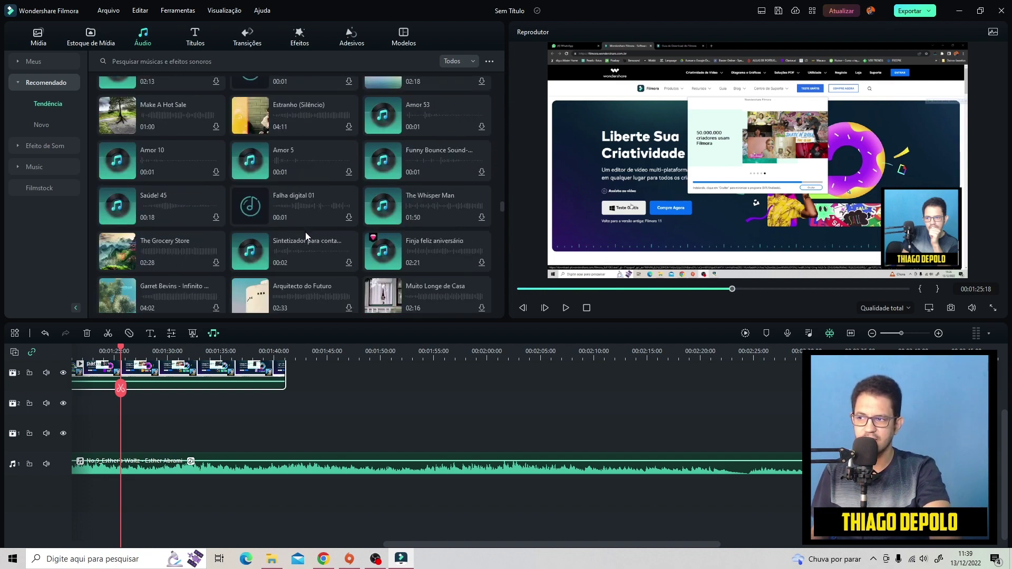
# Browse the remaining trending tracks and the new tracks (Novo) among the recommended music and sound effects
pyautogui.scroll(-5, 182, 195)
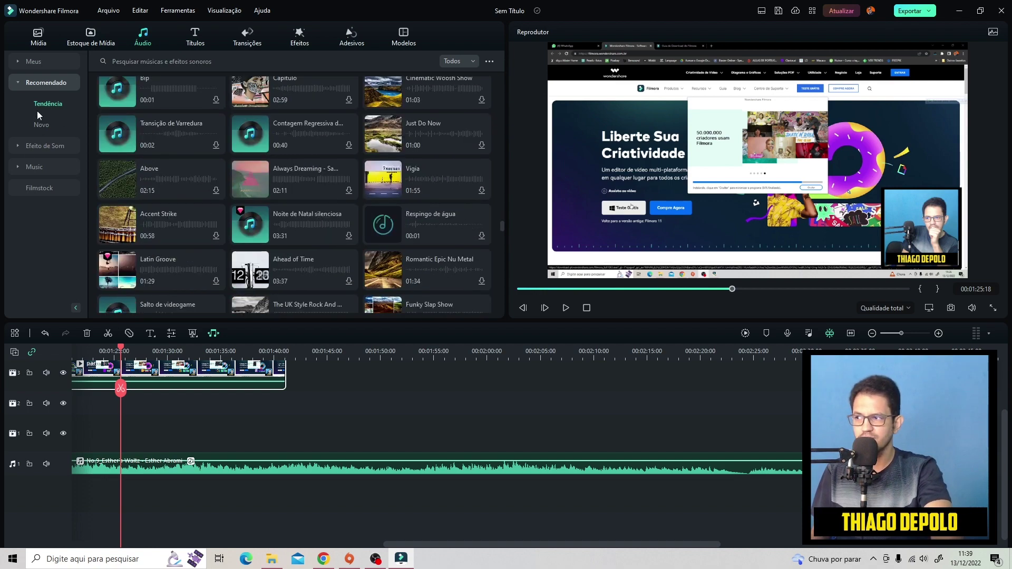
pyautogui.click(37, 127)
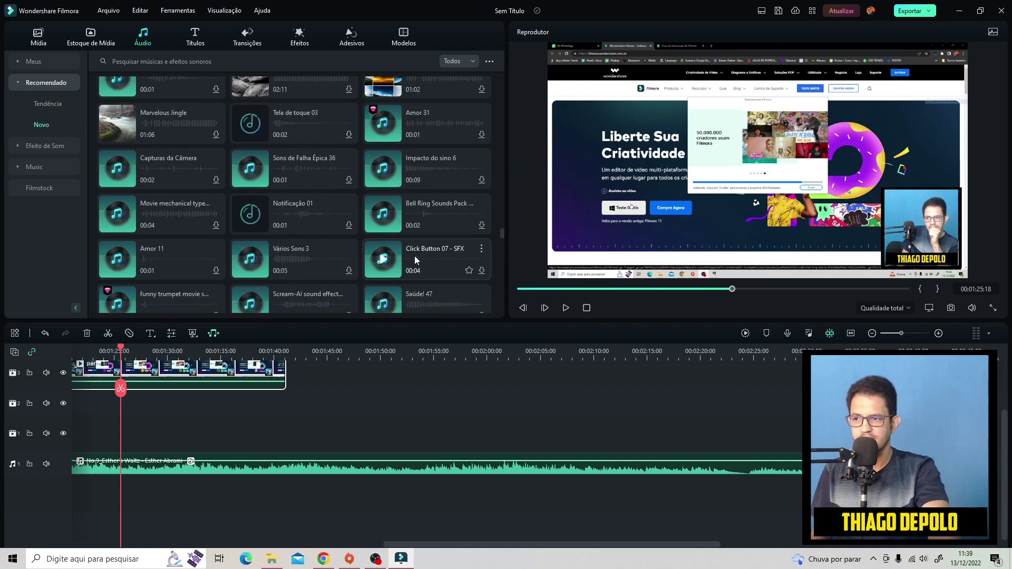
pyautogui.scroll(-1, 416, 260)
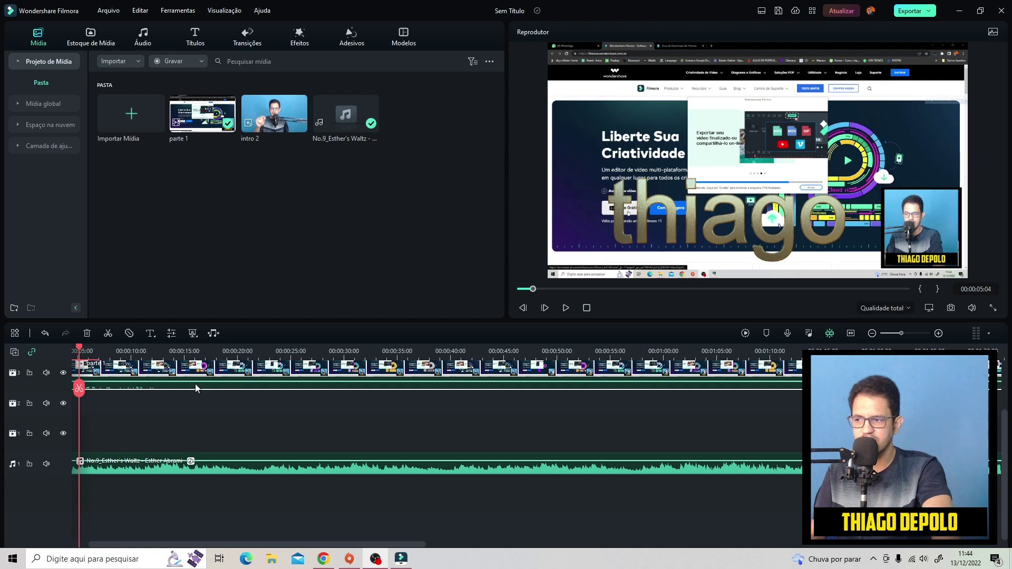
# Open the parte 1 clip's properties and examine its basic transform and composition settings
pyautogui.click(170, 334)
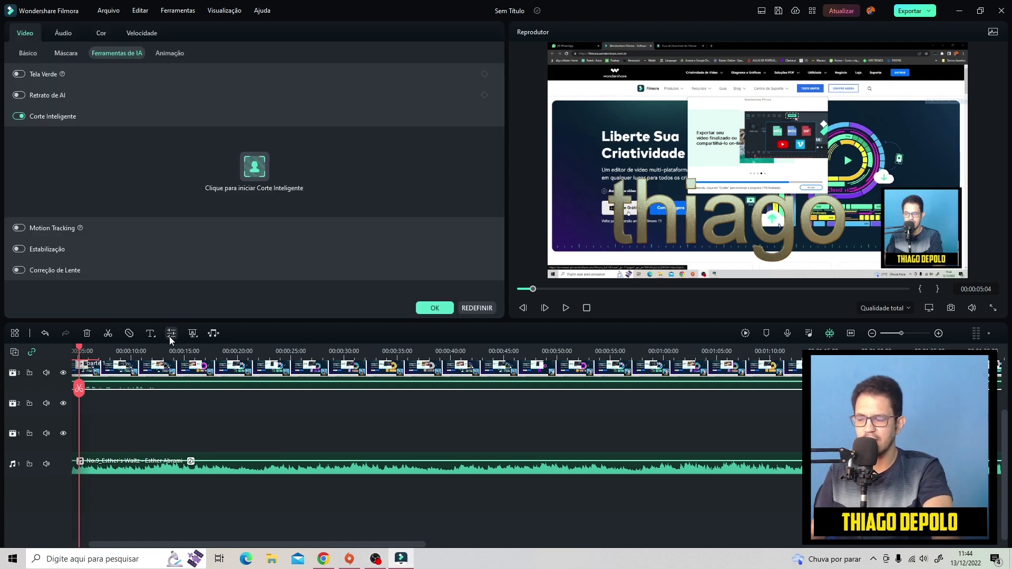
pyautogui.click(28, 53)
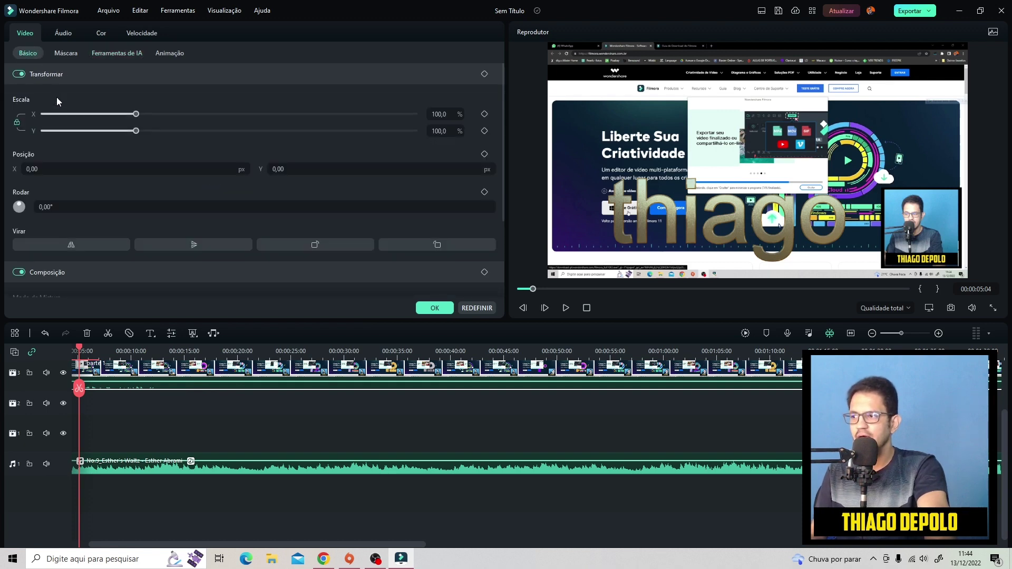
pyautogui.scroll(-3, 152, 242)
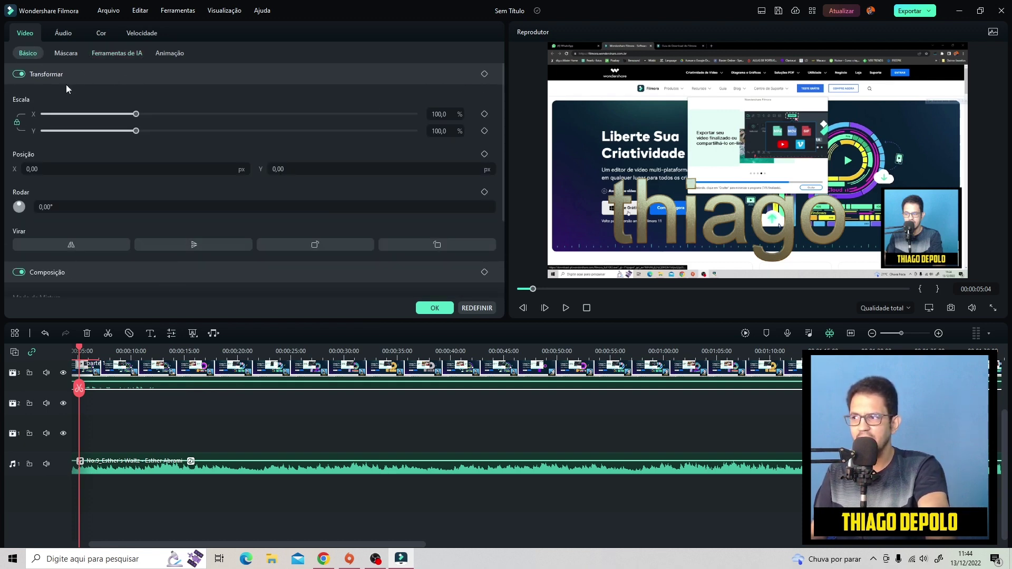
# Draw a four-point custom mask around the white pop-up window in the parte 1 clip and remove the mask
pyautogui.click(66, 53)
pyautogui.click(87, 81)
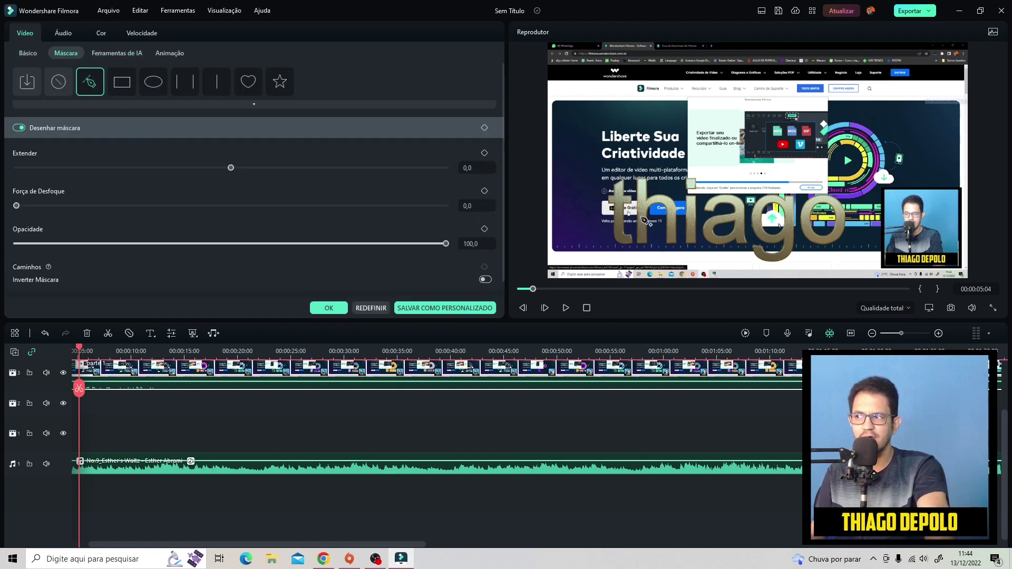
pyautogui.click(689, 97)
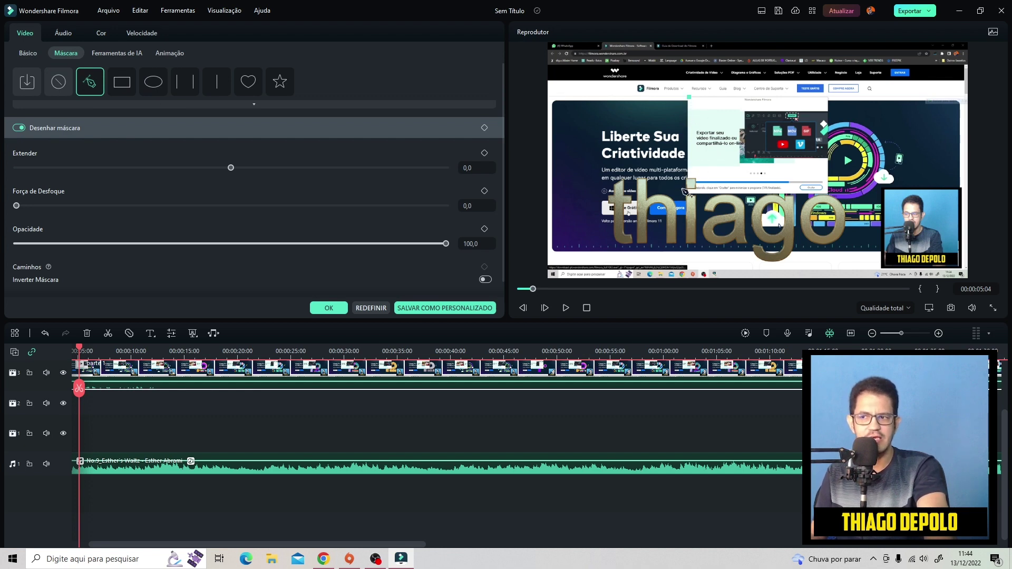
pyautogui.click(687, 190)
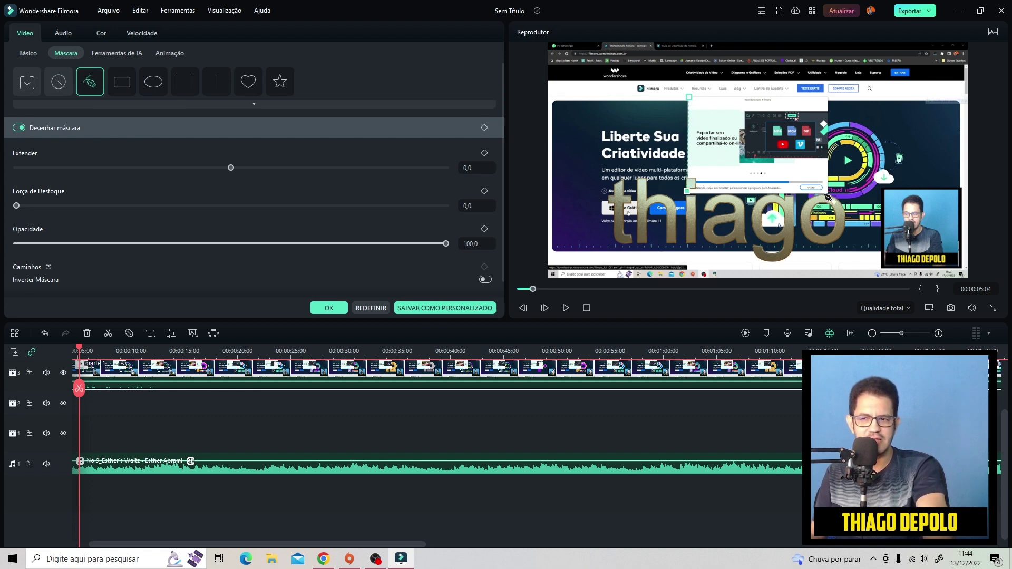
pyautogui.click(825, 194)
pyautogui.click(827, 96)
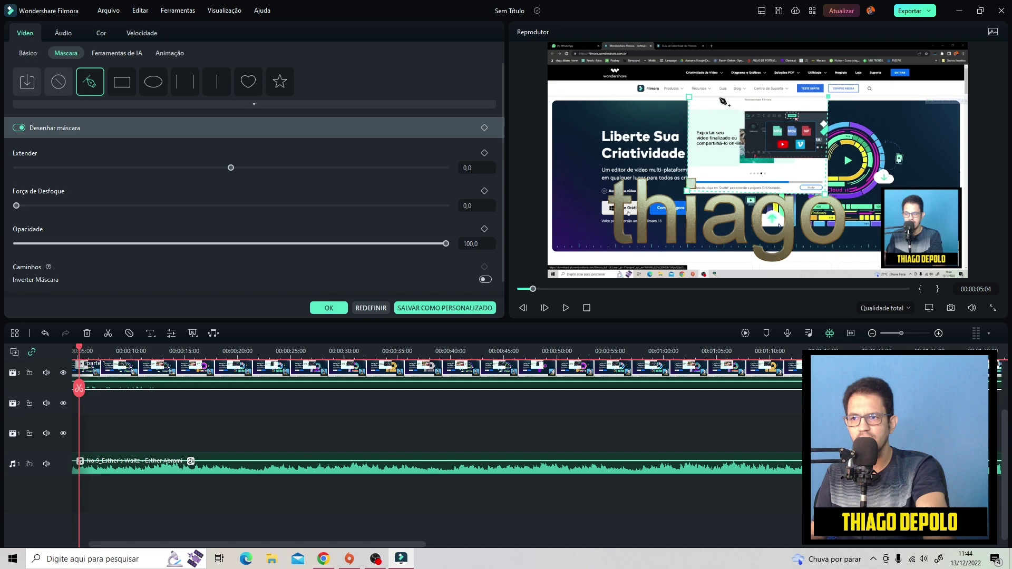
pyautogui.click(689, 97)
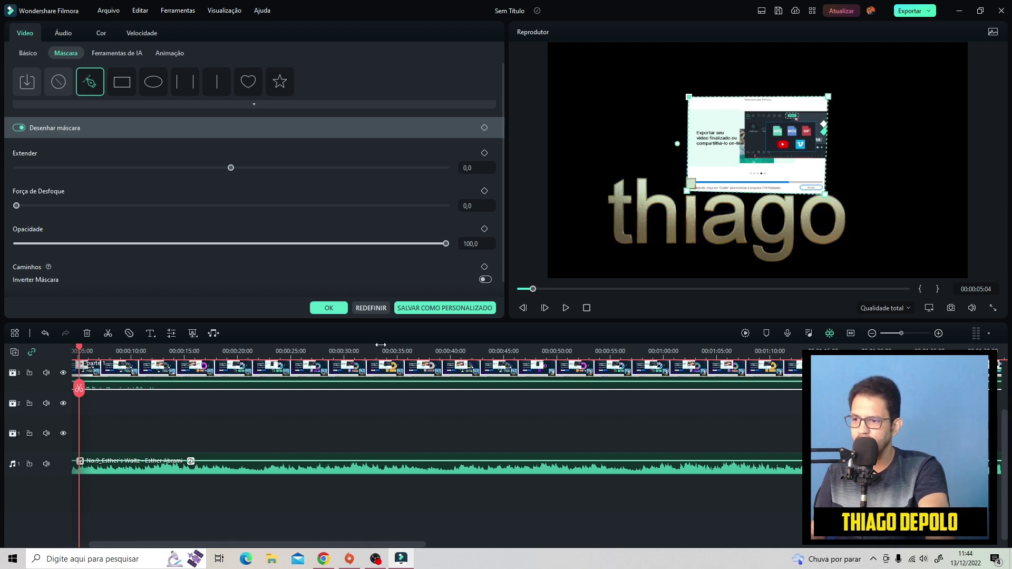
pyautogui.click(377, 308)
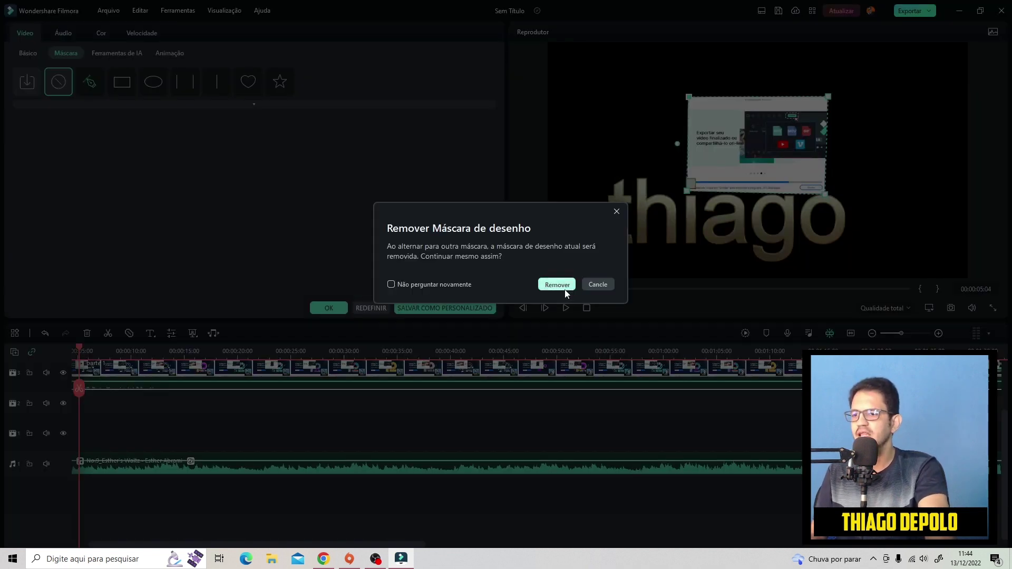
pyautogui.click(579, 298)
# Examine Corte Inteligente among the parte 1 clip's AI tools and close the clip's properties
pyautogui.click(105, 53)
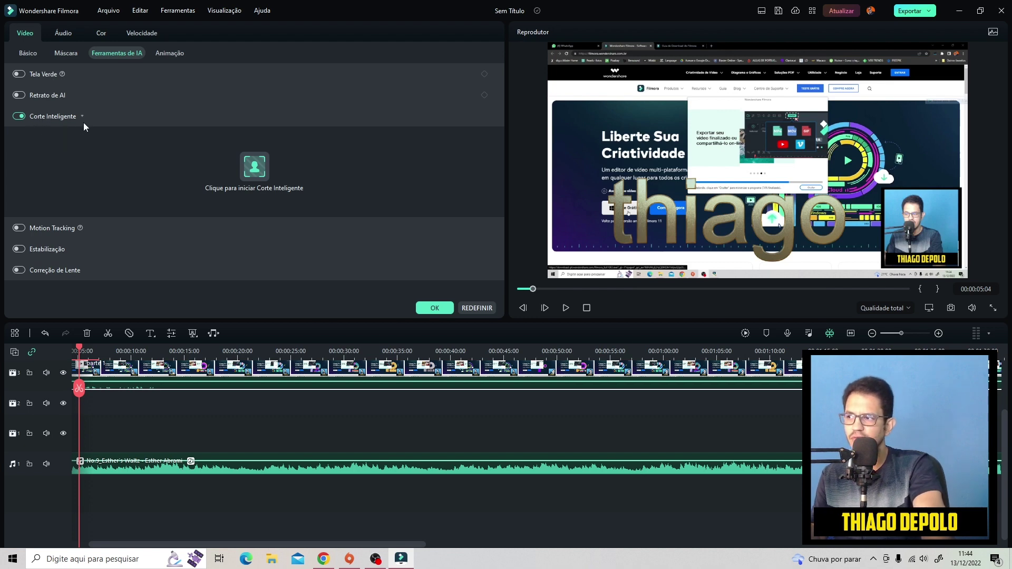
pyautogui.click(82, 117)
pyautogui.click(82, 117)
pyautogui.click(435, 308)
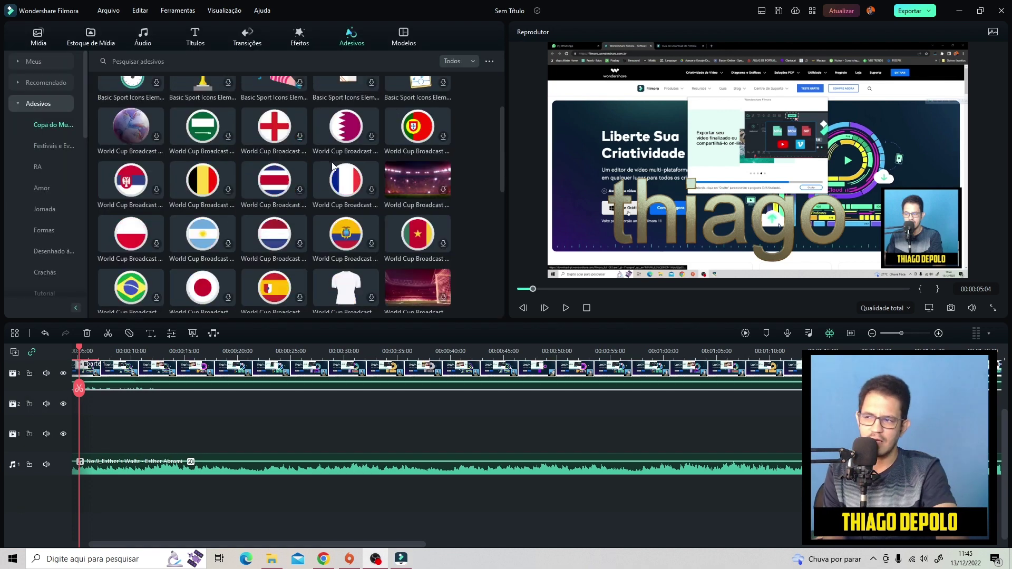
# Browse the World Cup (Copa do Mundo) and Festivals and Events stickers in the sticker library
pyautogui.scroll(-3, 339, 170)
pyautogui.scroll(-10, 340, 169)
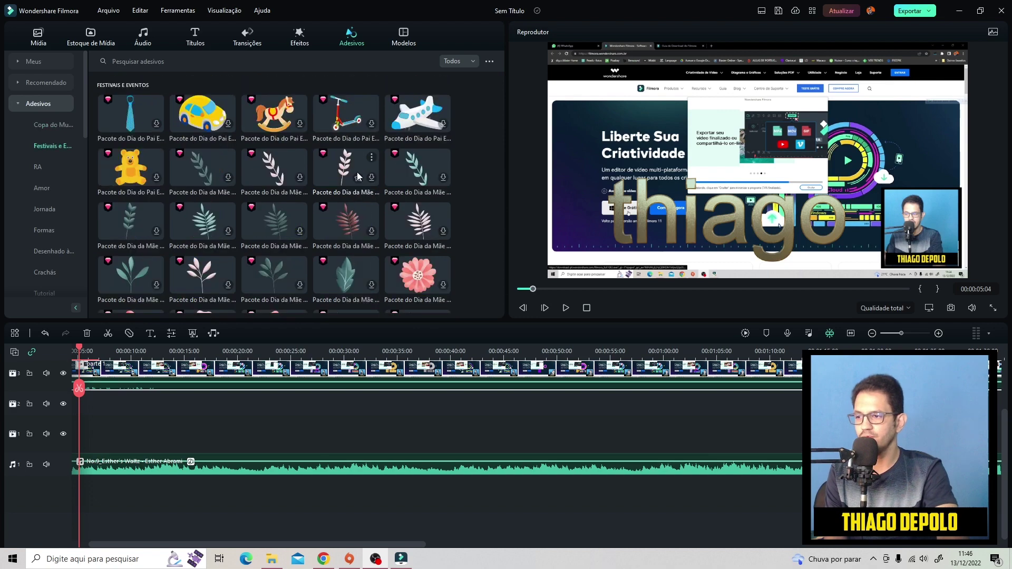
pyautogui.scroll(-2, 304, 194)
pyautogui.scroll(6, 304, 194)
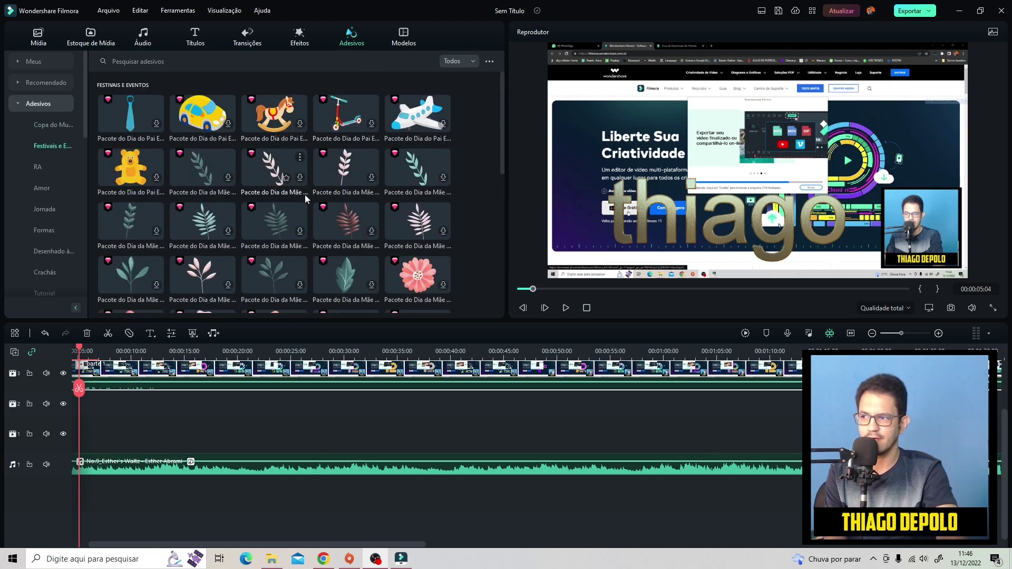
pyautogui.scroll(3, 236, 188)
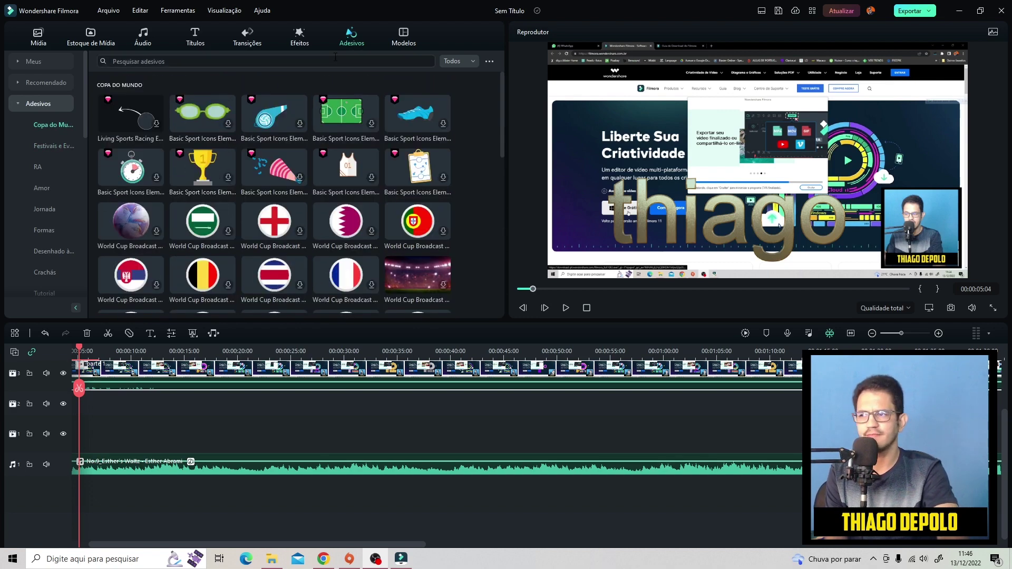
# Browse the trending effects, transitions and titles in the recommended collections
pyautogui.click(303, 46)
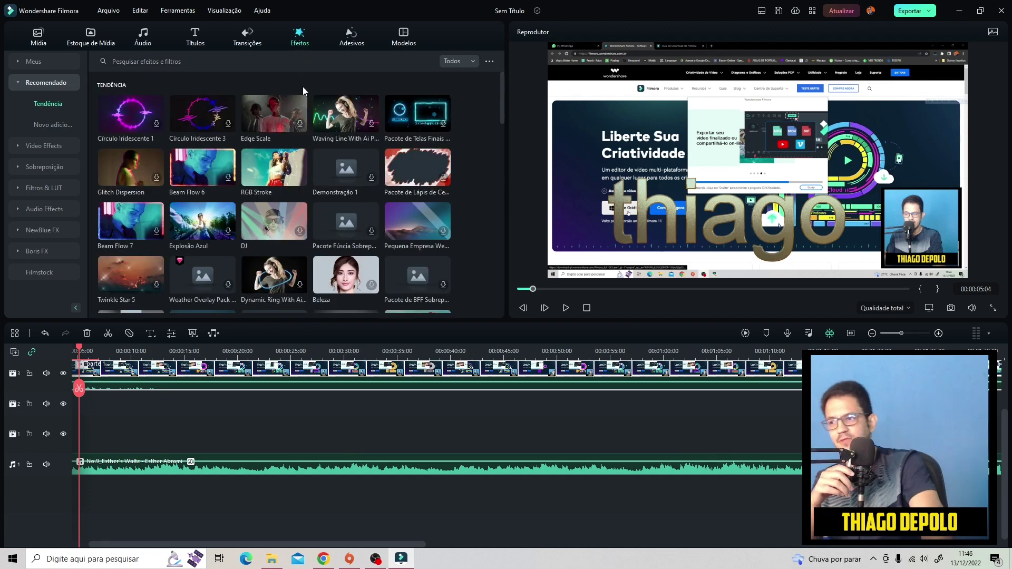
pyautogui.scroll(-12, 297, 152)
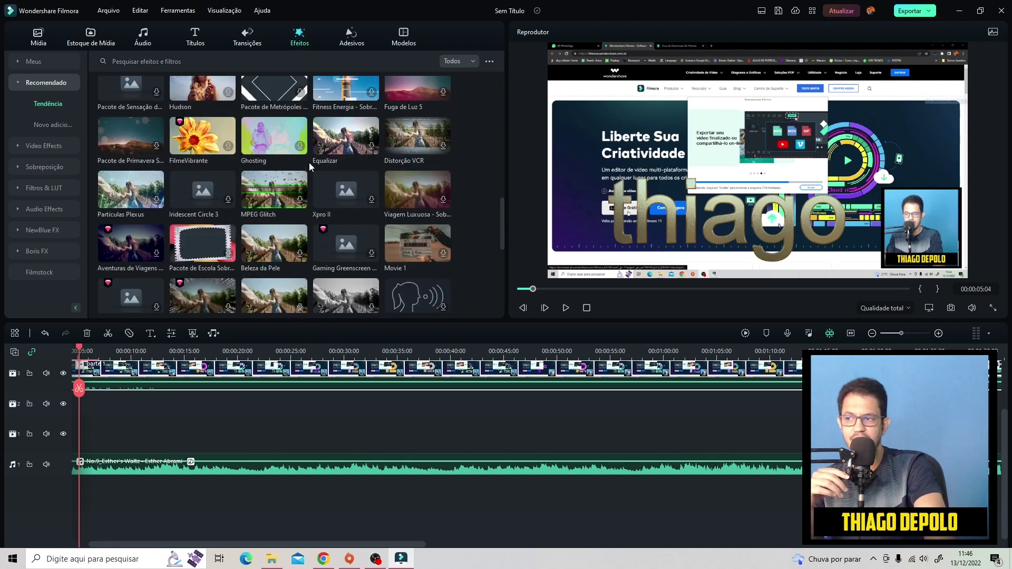
pyautogui.click(261, 34)
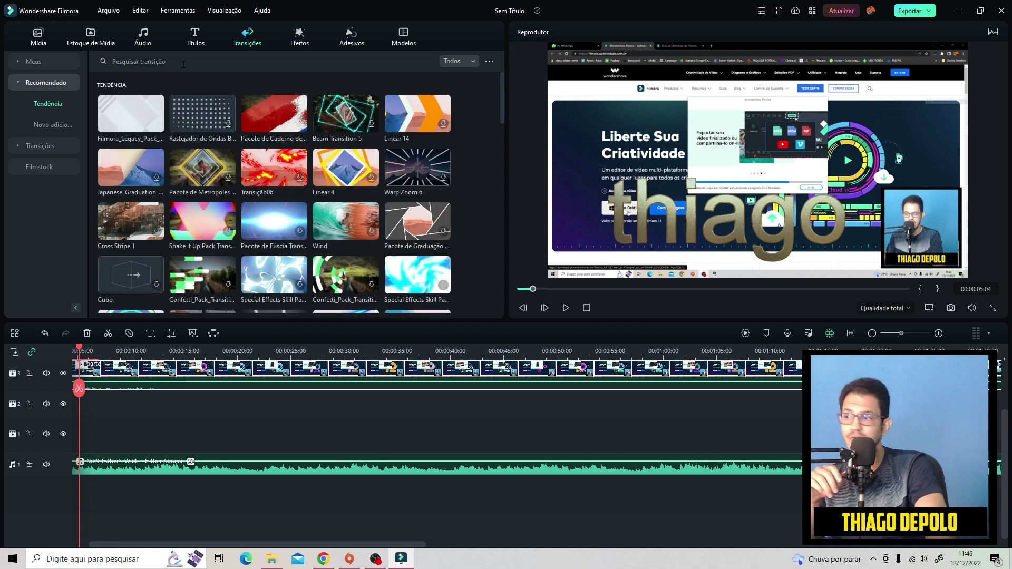
pyautogui.click(186, 37)
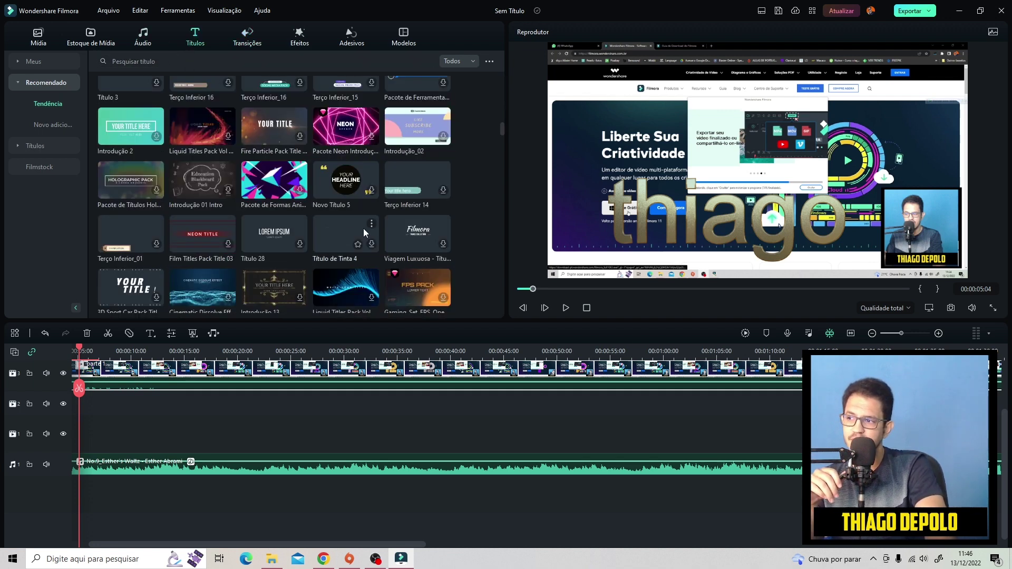
pyautogui.scroll(-10, 361, 229)
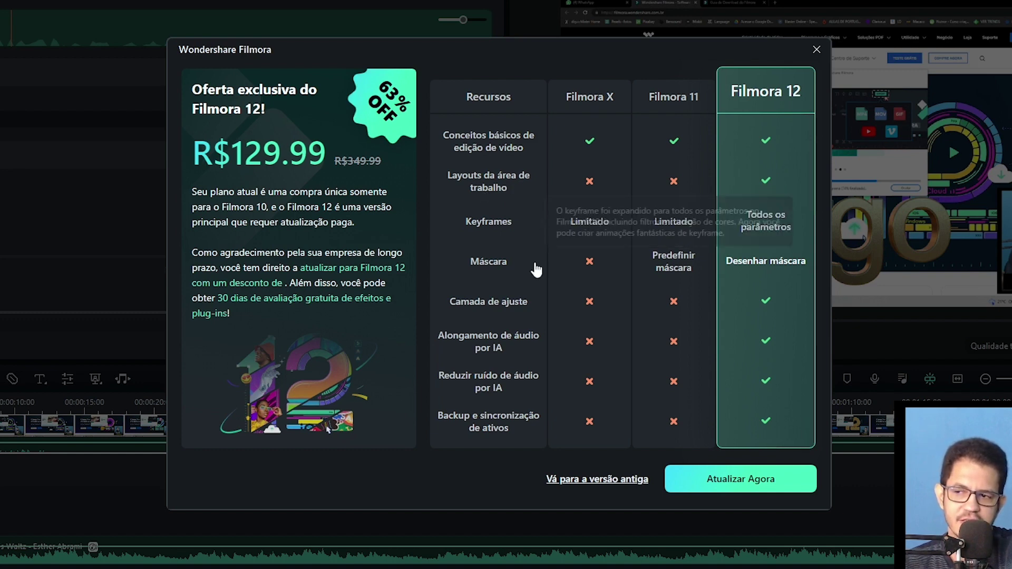
# Read the descriptions of AI audio stretch, AI noise reduction and keyframes in the Filmora version comparison
pyautogui.moveTo(530, 335)
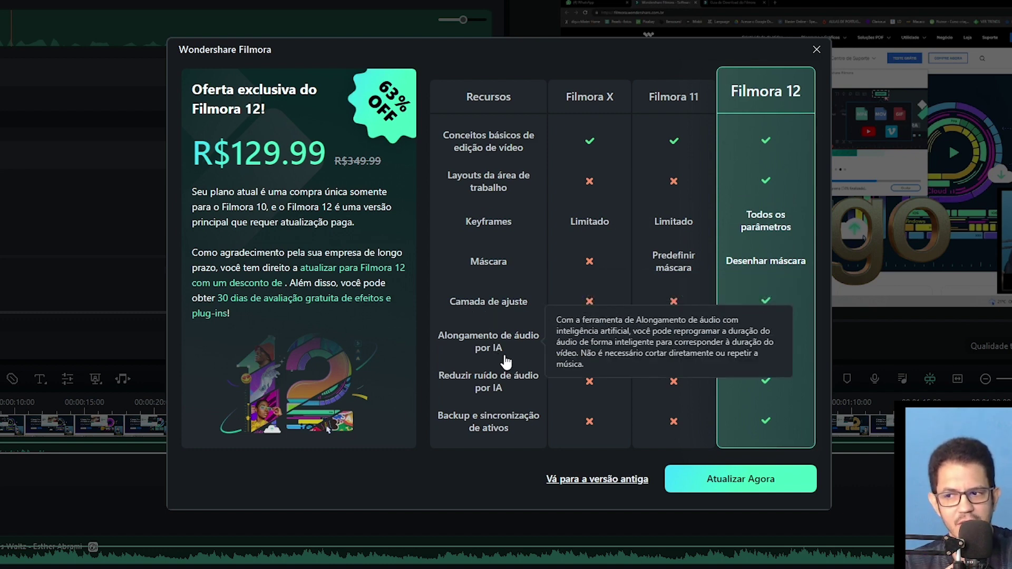
pyautogui.moveTo(511, 391)
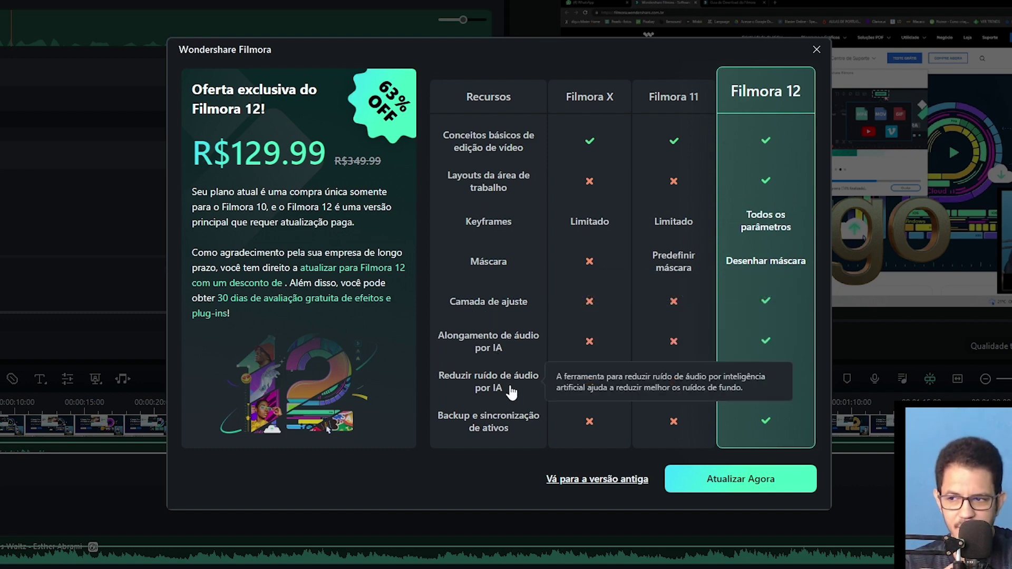
pyautogui.moveTo(494, 232)
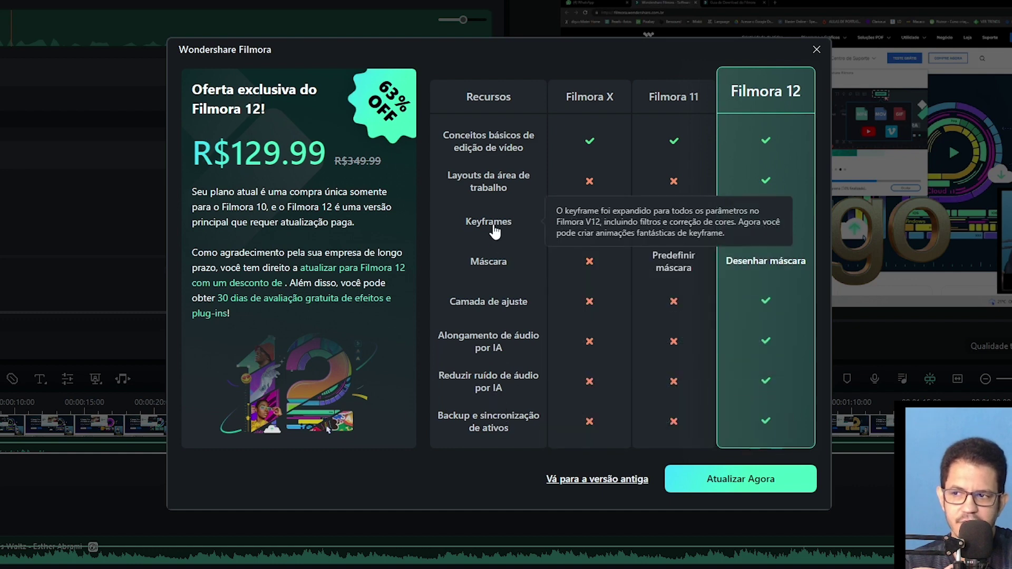